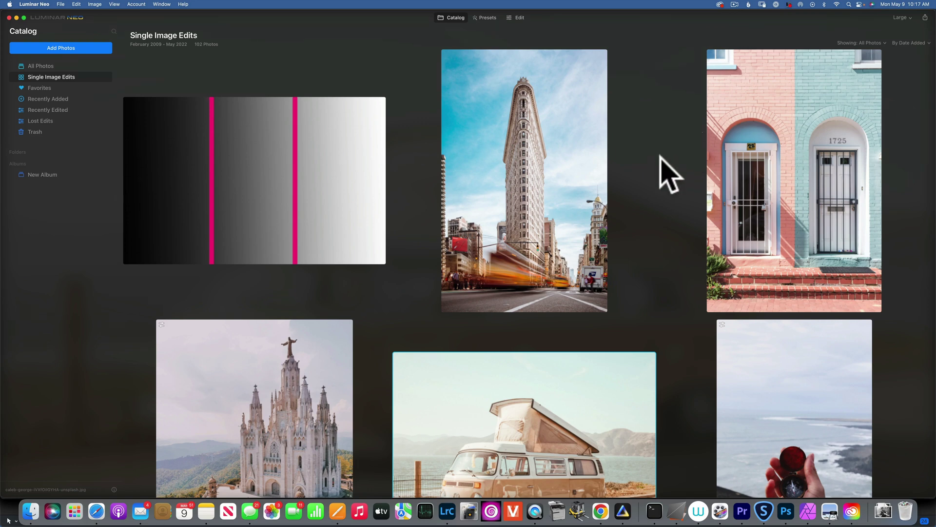
Step: Open the camper van photo from the Single Image Edits catalog in the Edit workspace
scroll(669, 174, down, 6)
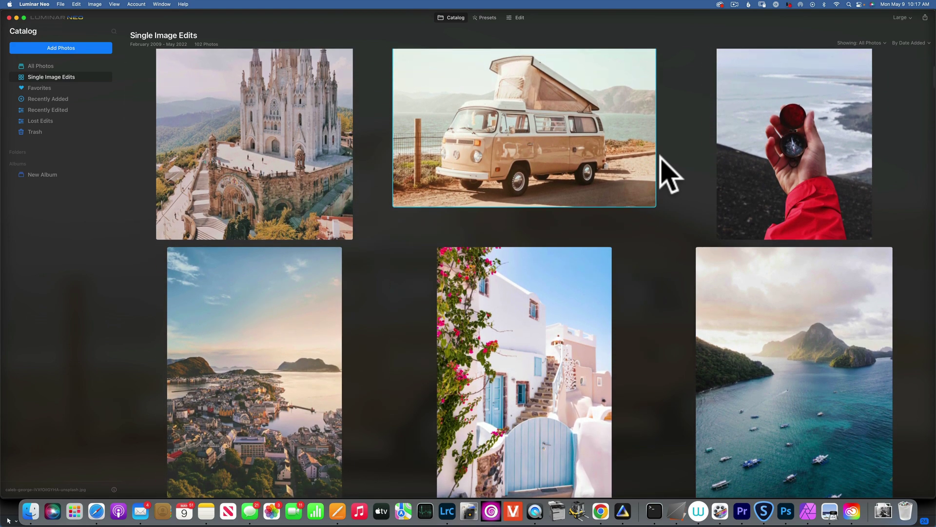
scroll(669, 174, up, 6)
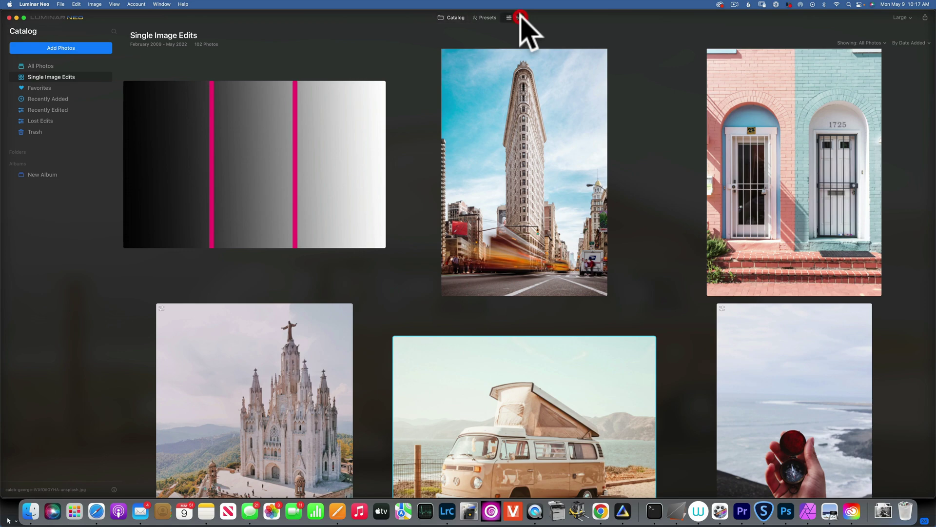
click(520, 18)
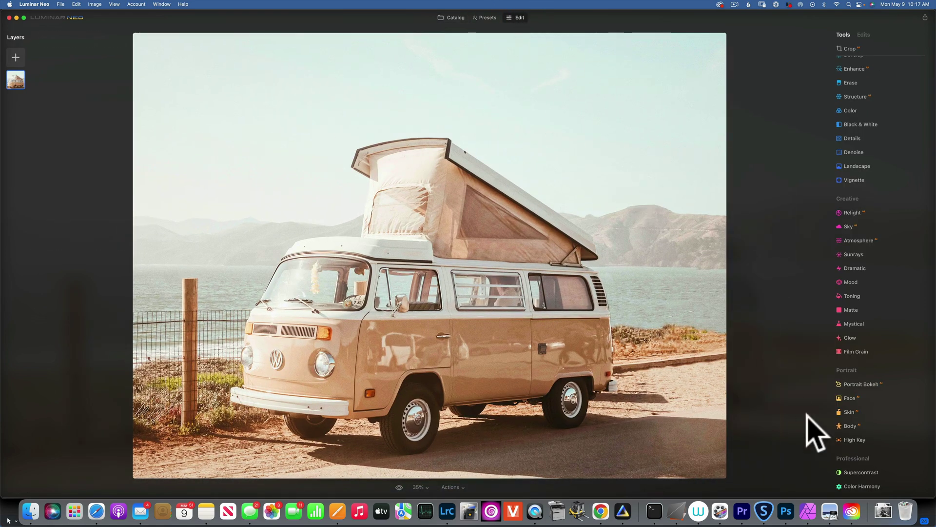
Step: Expand the Supercontrast tool's settings for the van photo
click(873, 472)
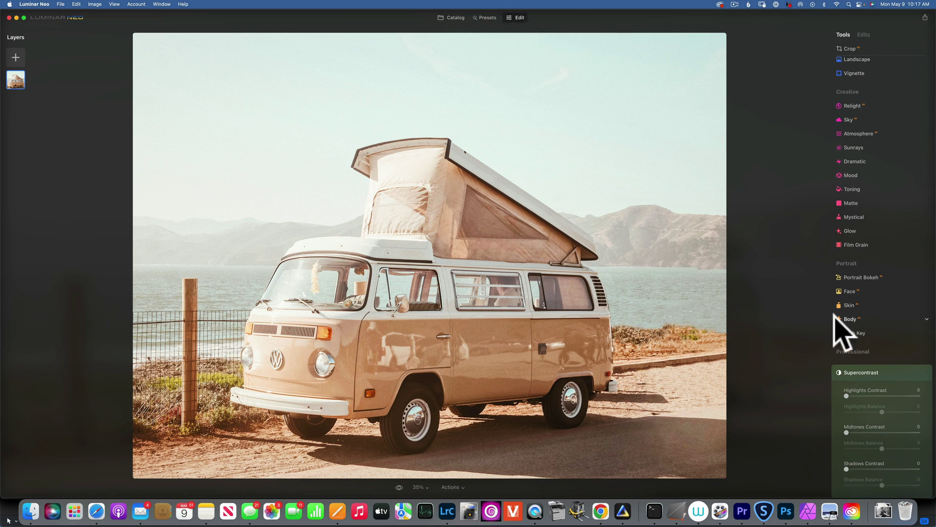
click(866, 373)
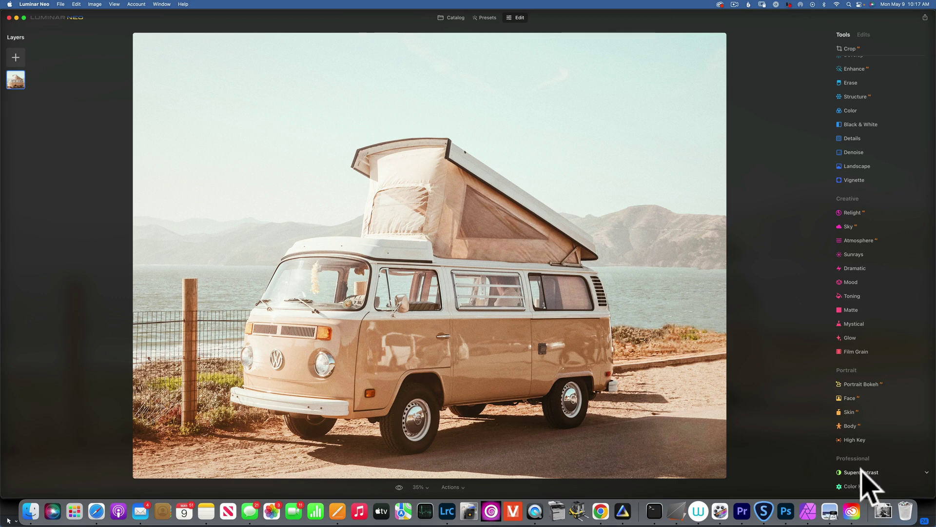
scroll(863, 480, up, 1)
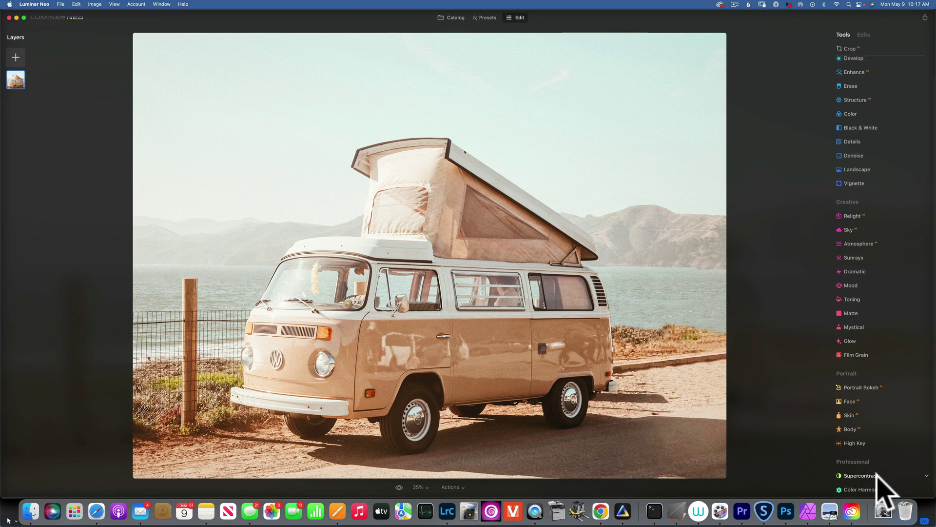
click(876, 478)
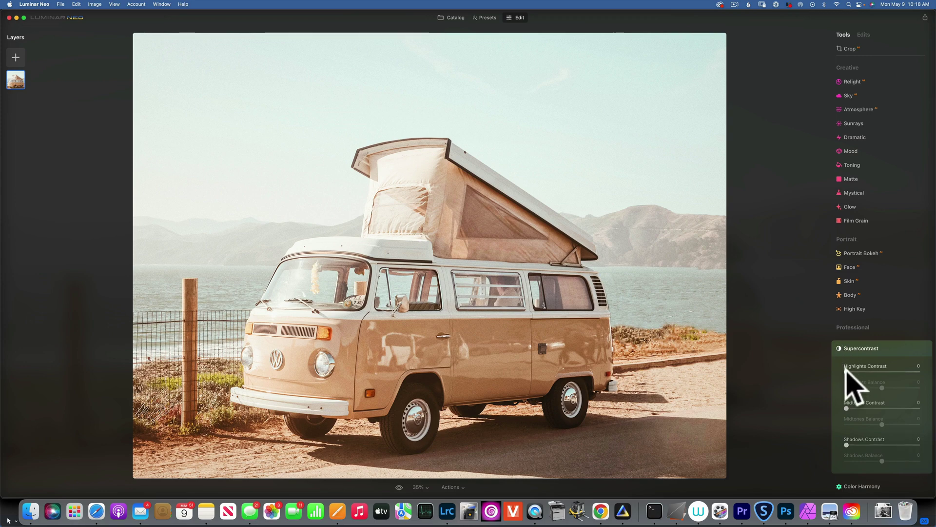
Step: Try out Highlights Contrast and Highlights Balance slider adjustments on the van photo
mouse_move(846, 371)
mouse_down()
mouse_move(881, 369)
mouse_move(836, 368)
mouse_up()
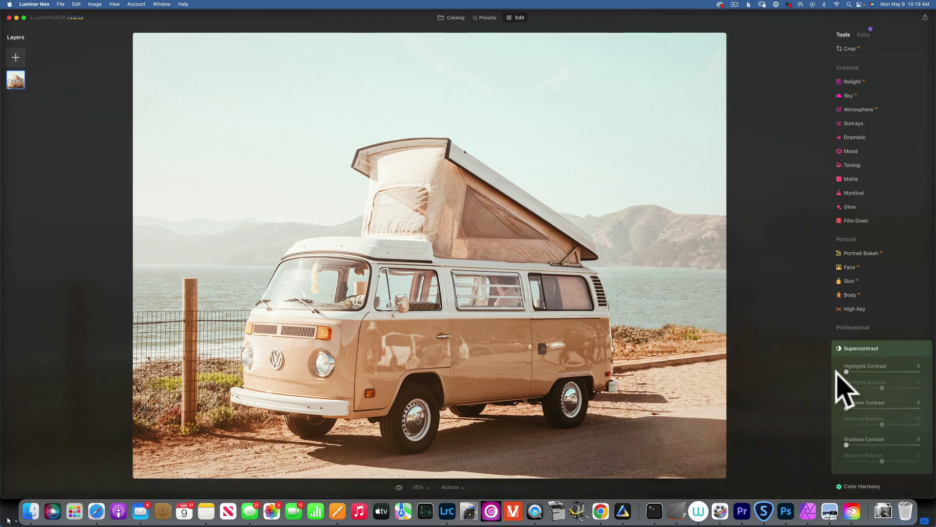
click(873, 385)
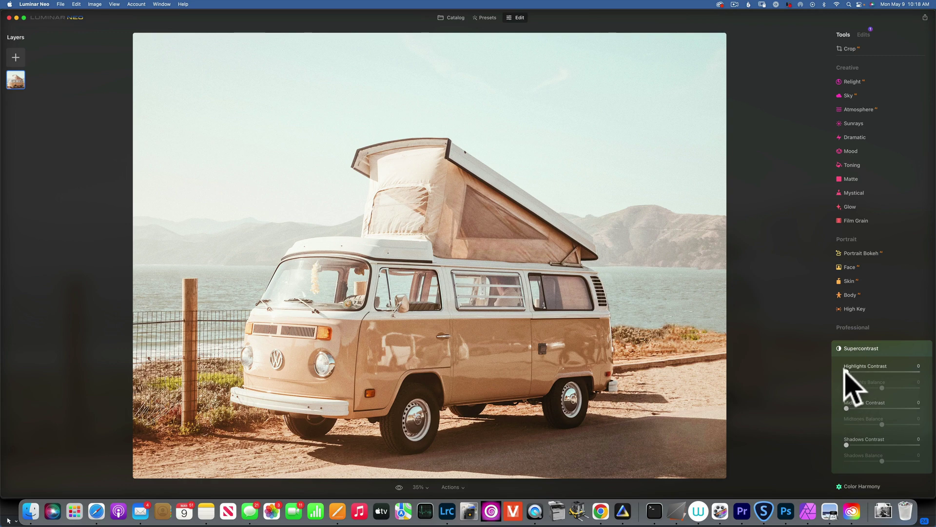
drag(846, 373, 886, 380)
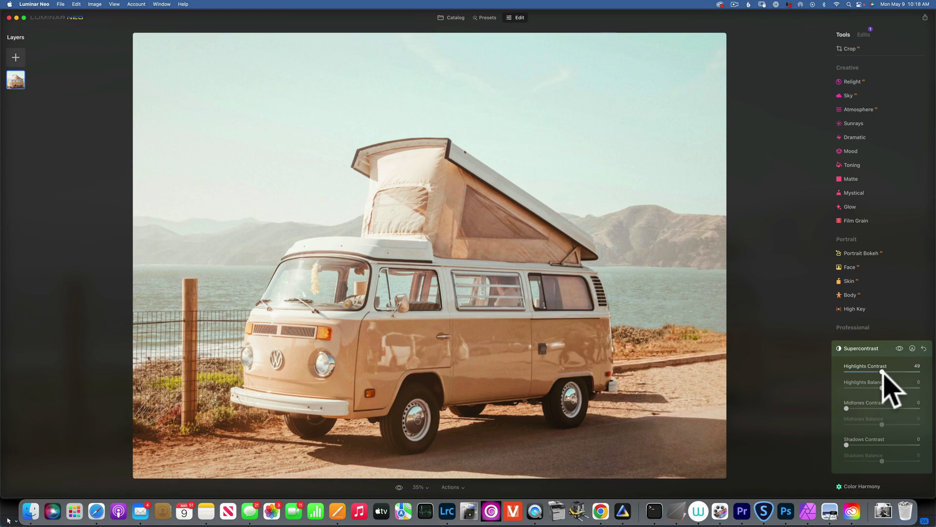
mouse_move(882, 386)
mouse_down()
mouse_move(847, 386)
mouse_move(908, 388)
mouse_move(888, 387)
mouse_up()
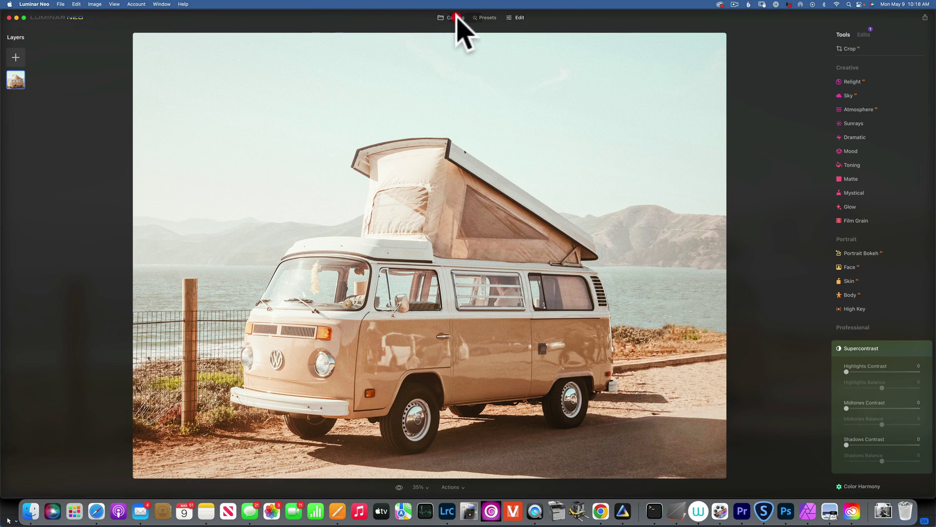
Step: Open the grey gradient test image in Edit with Supercontrast expanded
click(456, 16)
click(318, 159)
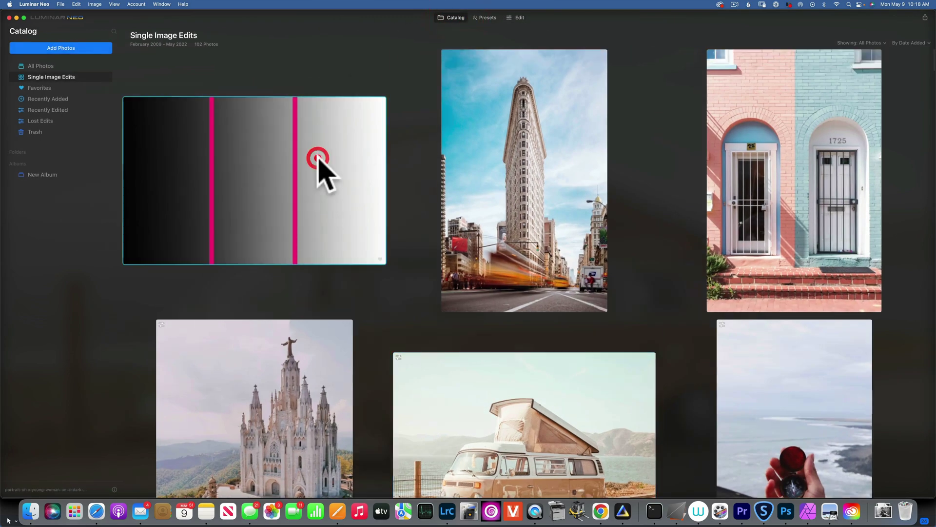
double_click(318, 159)
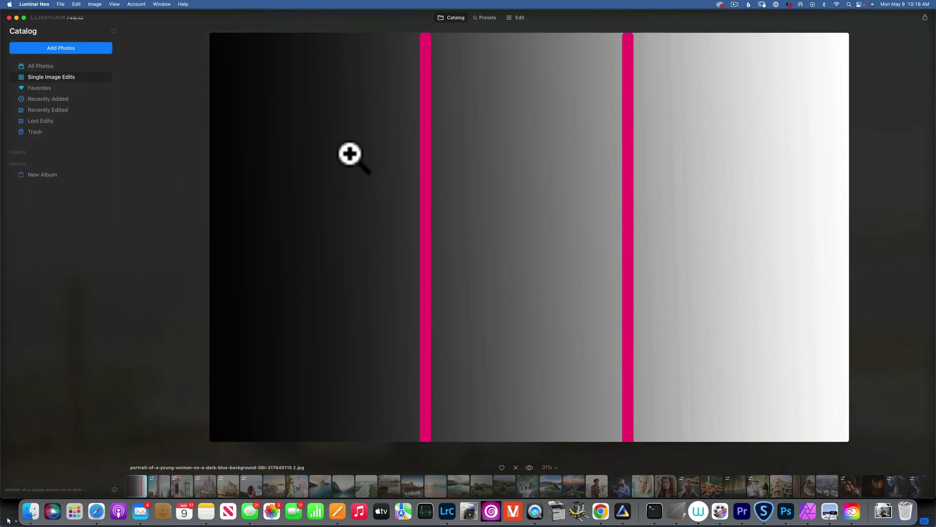
click(517, 18)
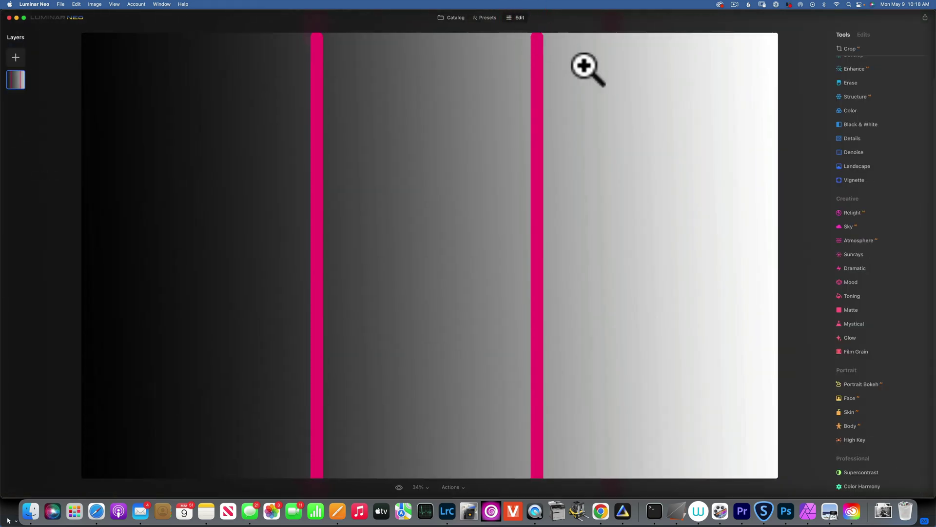
click(869, 471)
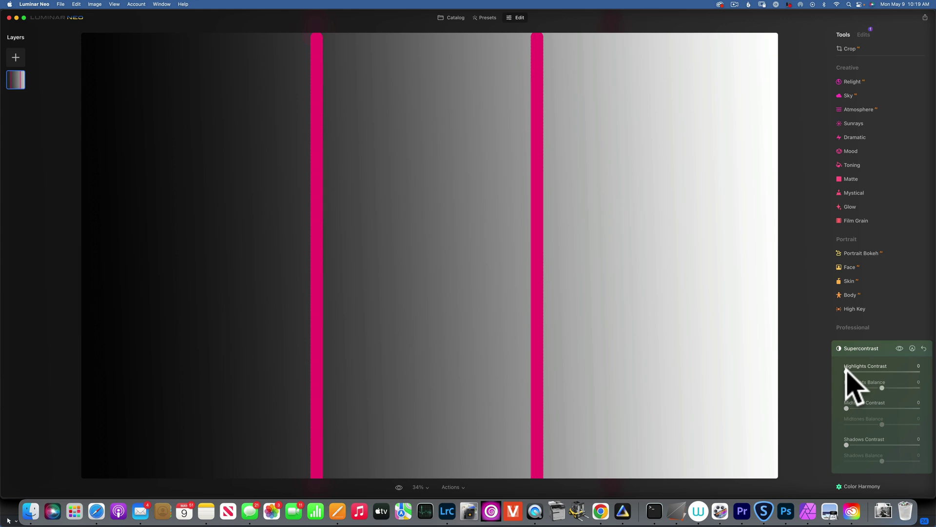
Step: Test Highlights Contrast 100 with varied Highlights Balance, then reset Highlights Contrast to 0
drag(846, 372, 918, 372)
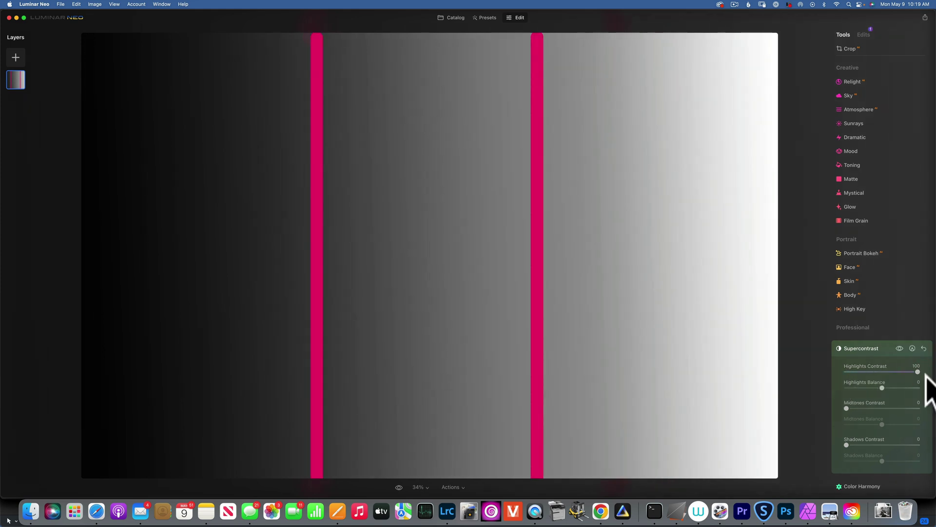
mouse_move(881, 388)
mouse_down()
mouse_move(832, 397)
mouse_move(909, 408)
mouse_move(888, 403)
mouse_up()
drag(927, 365, 923, 368)
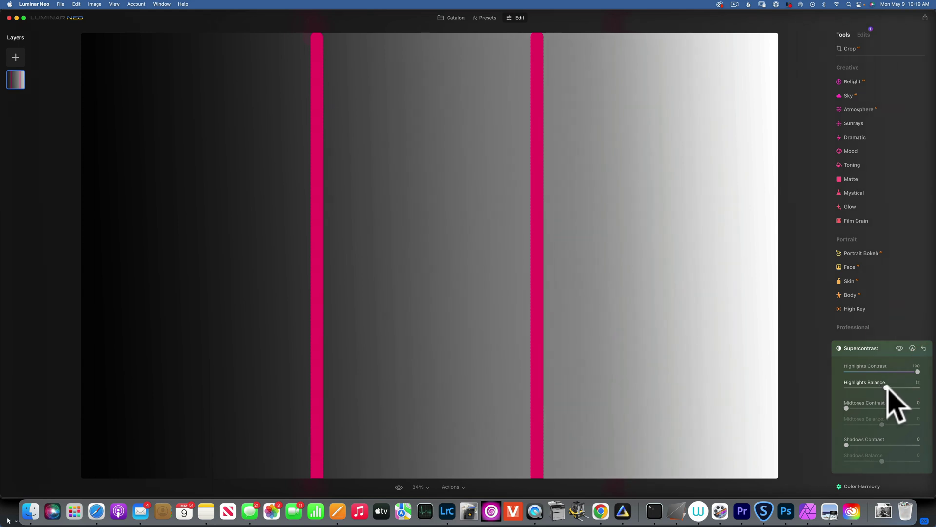
drag(907, 385, 884, 383)
drag(885, 385, 911, 386)
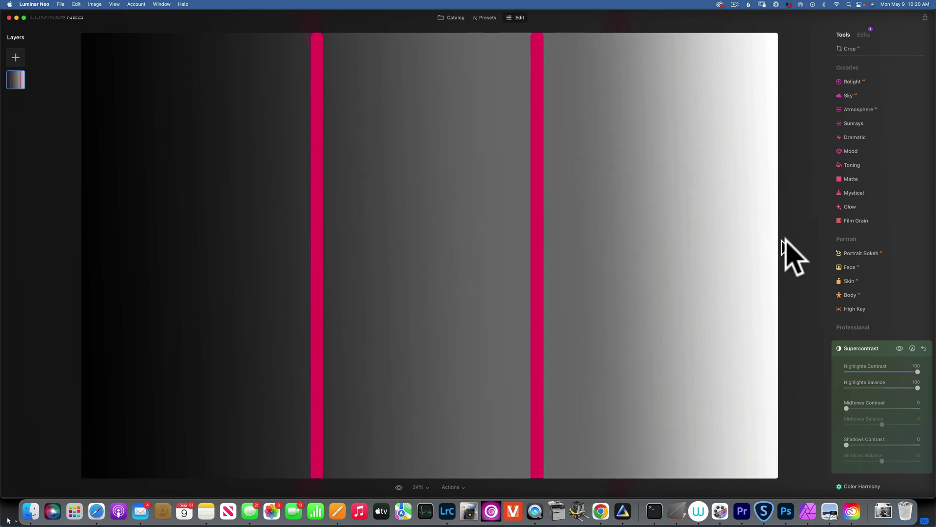
drag(918, 387, 845, 386)
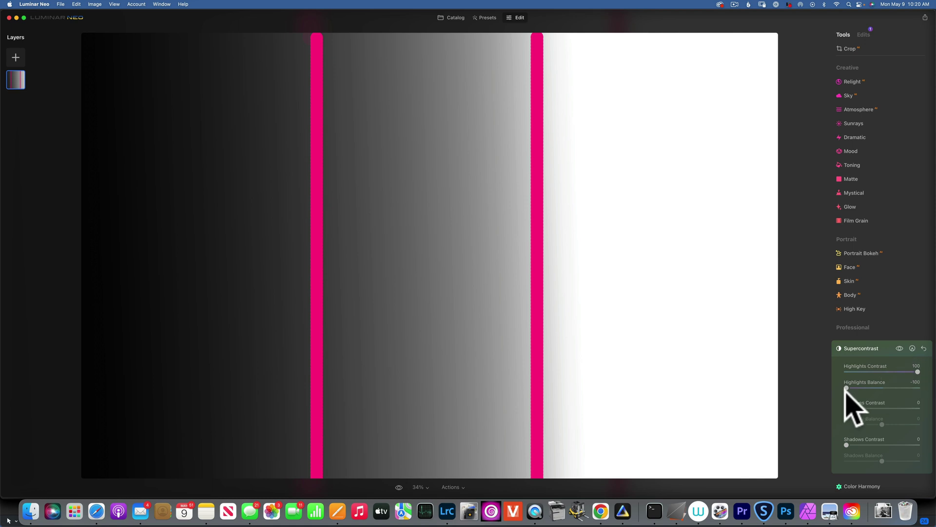
drag(846, 388, 886, 387)
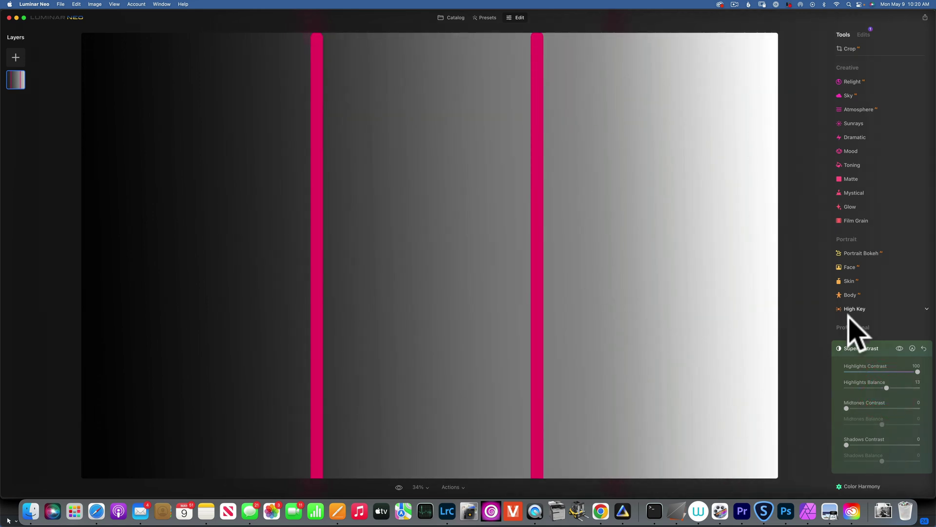
double_click(858, 367)
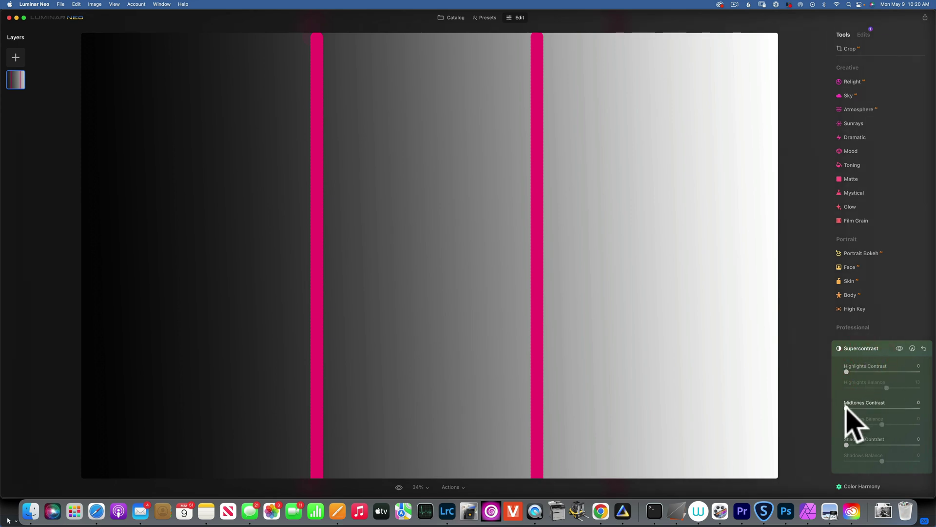
Step: Set Midtones Contrast to 100 and Midtones Balance to about 3
drag(846, 407, 934, 423)
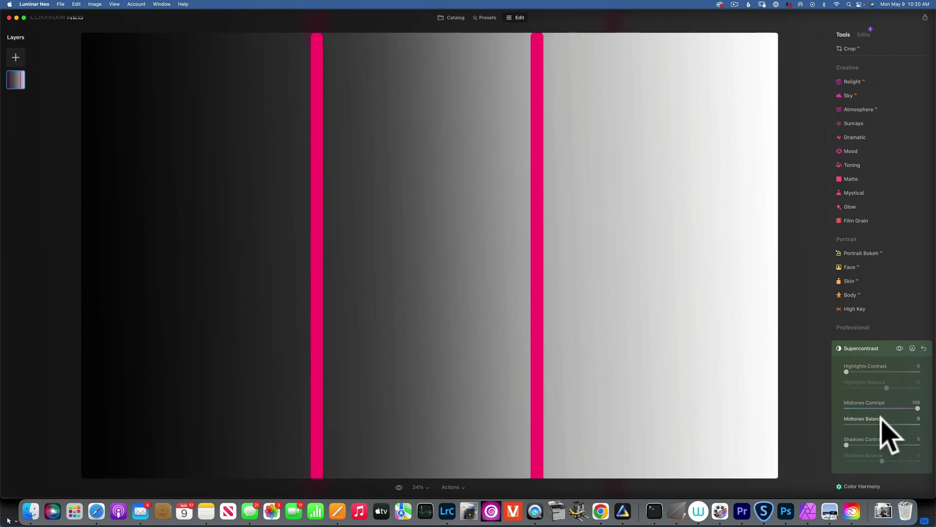
mouse_move(882, 424)
mouse_down()
mouse_move(832, 424)
mouse_move(932, 424)
mouse_move(826, 425)
mouse_move(929, 424)
mouse_move(836, 424)
mouse_move(884, 425)
mouse_up()
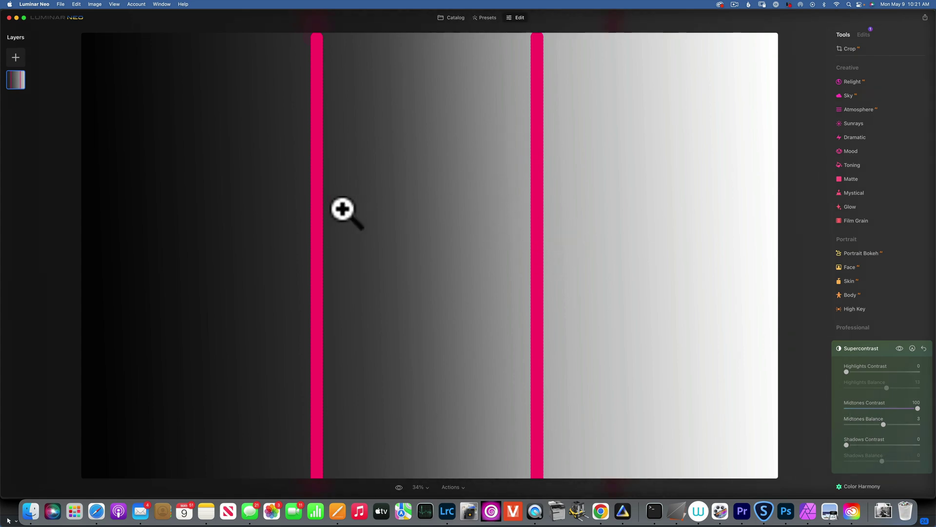
Step: Reset Midtones Contrast, try Shadows Contrast 100 with varied Shadows Balance, then reset all Supercontrast sliders
click(846, 444)
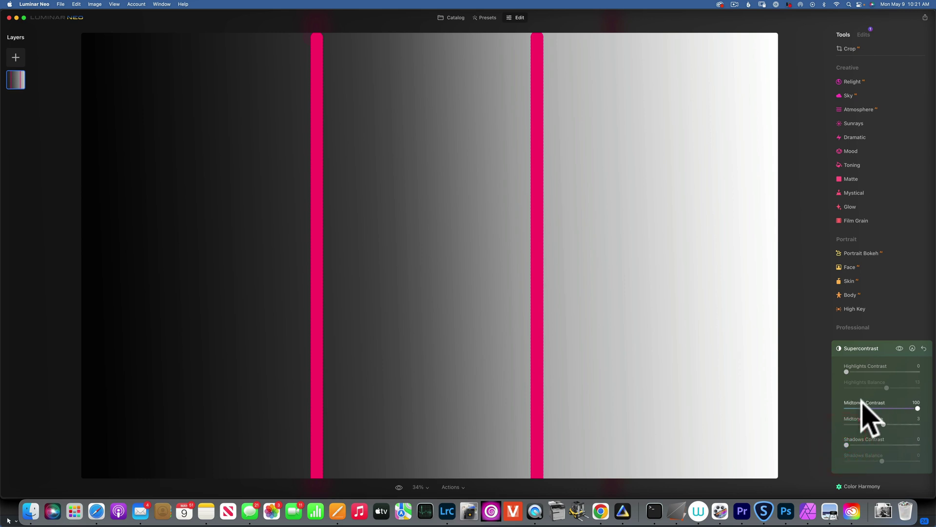
double_click(861, 401)
drag(846, 444, 931, 441)
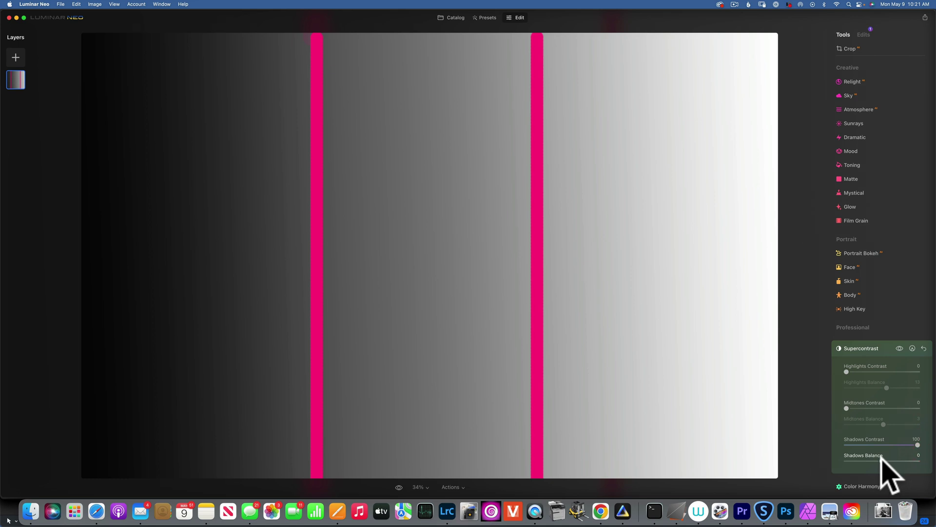
drag(882, 459, 914, 460)
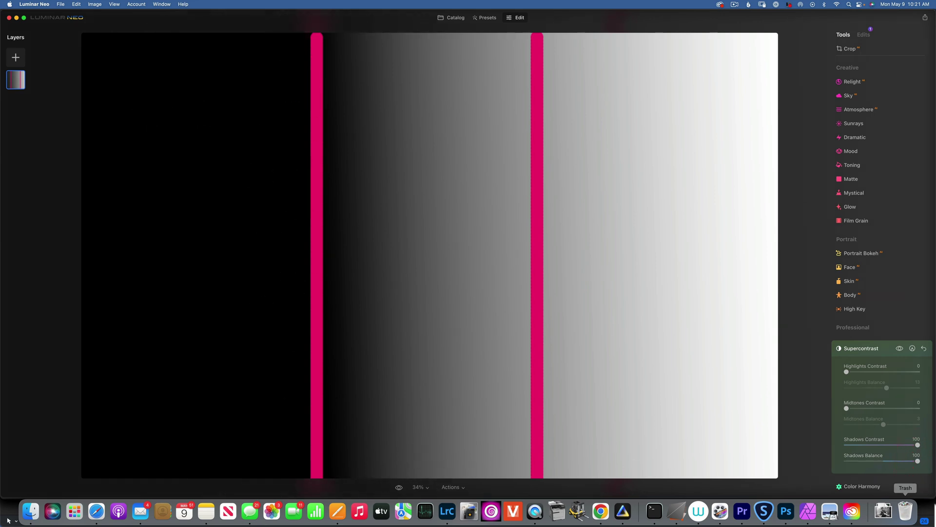
drag(917, 463, 817, 455)
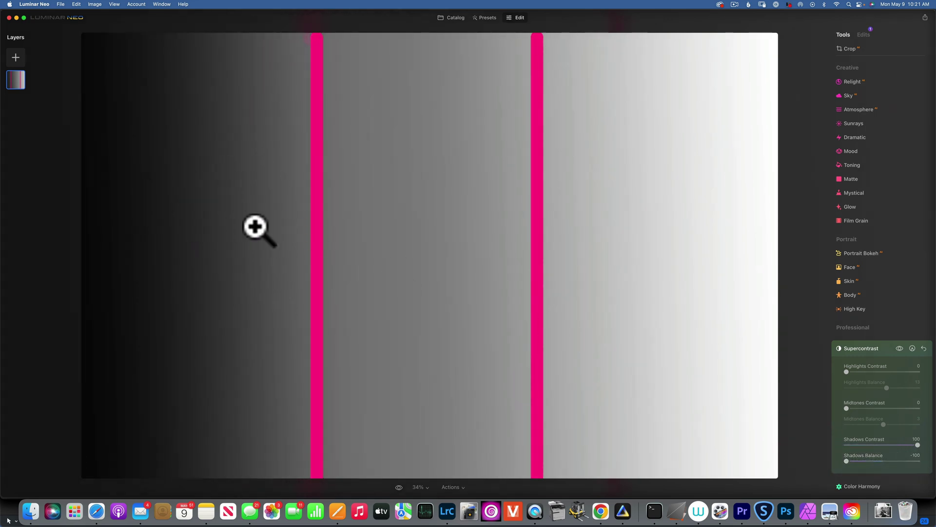
drag(847, 460, 867, 460)
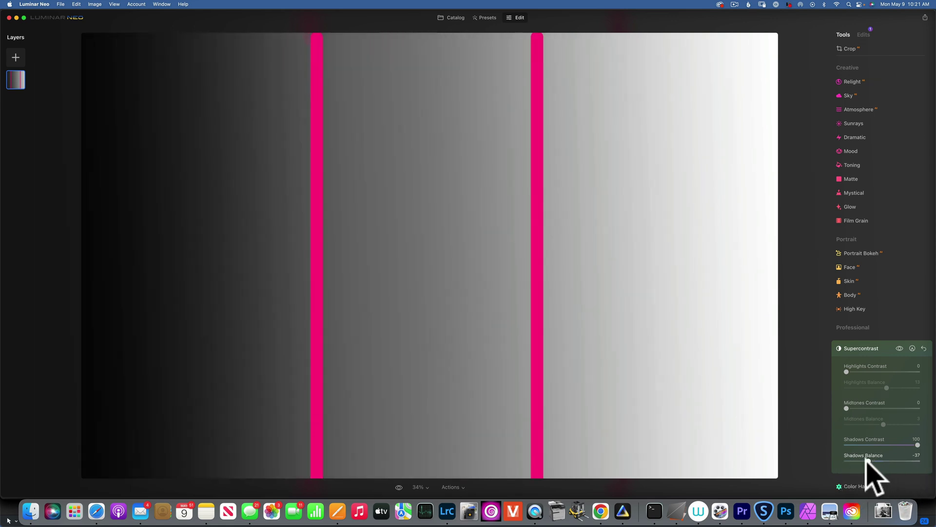
click(924, 348)
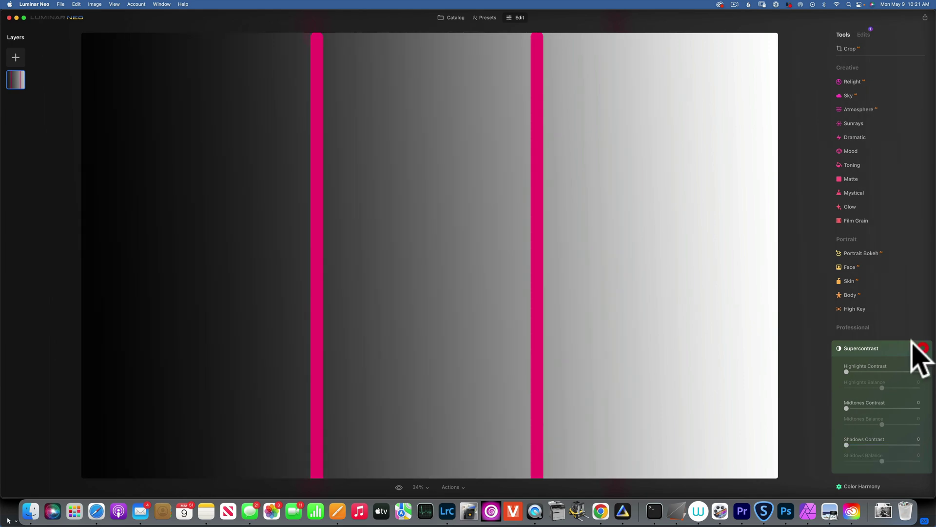
Step: Reopen the gradient image, inspect the Develop Light sliders and Curves, then return to the catalog
click(453, 17)
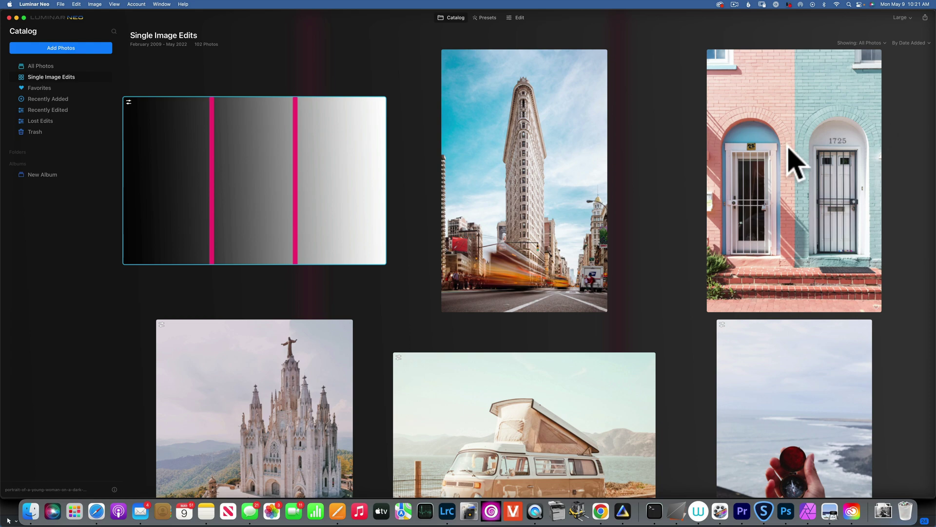
double_click(362, 169)
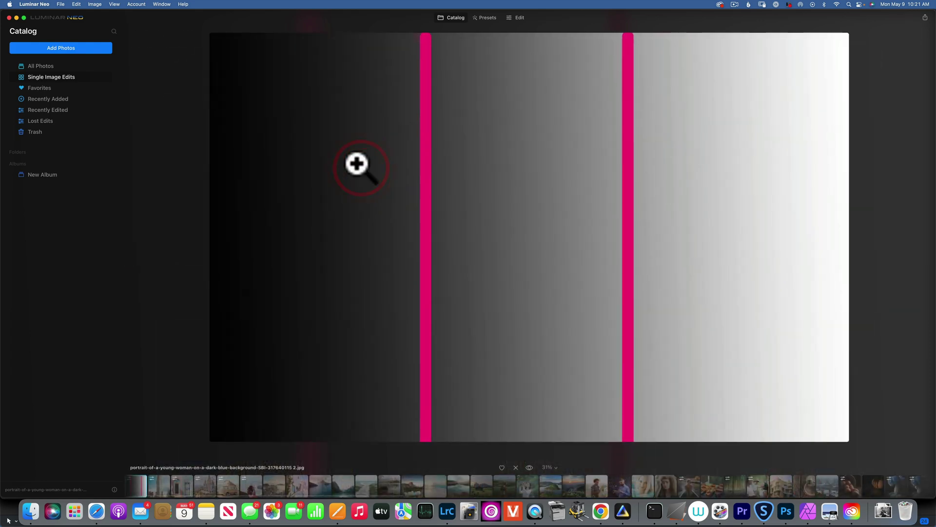
click(518, 16)
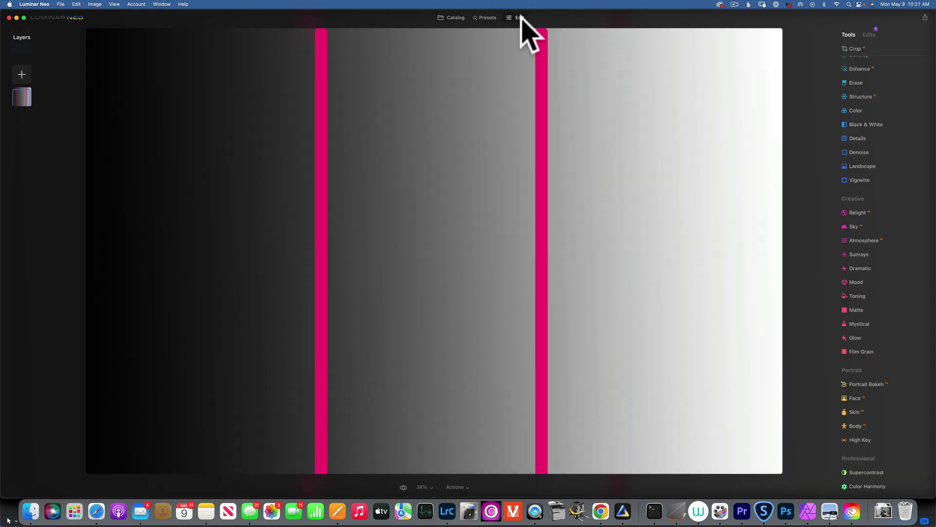
scroll(859, 83, down, 1)
click(853, 78)
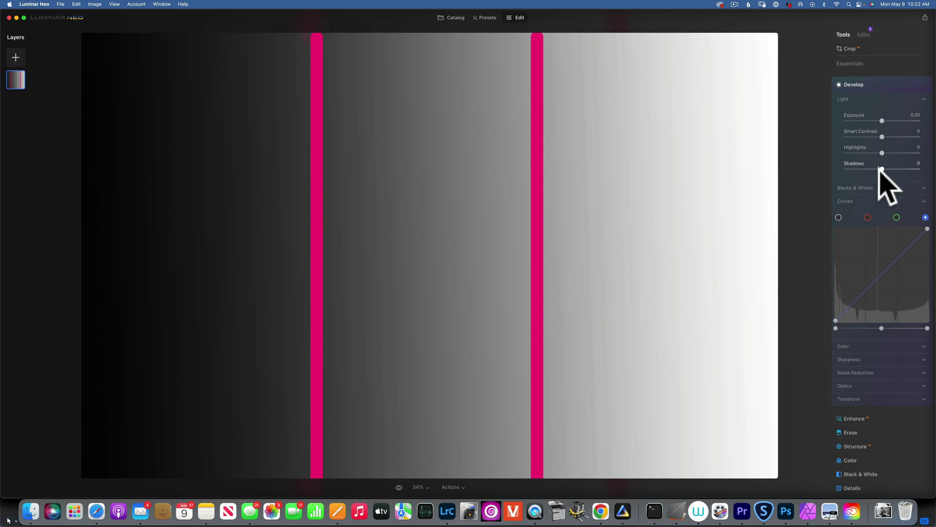
scroll(863, 439, down, 3)
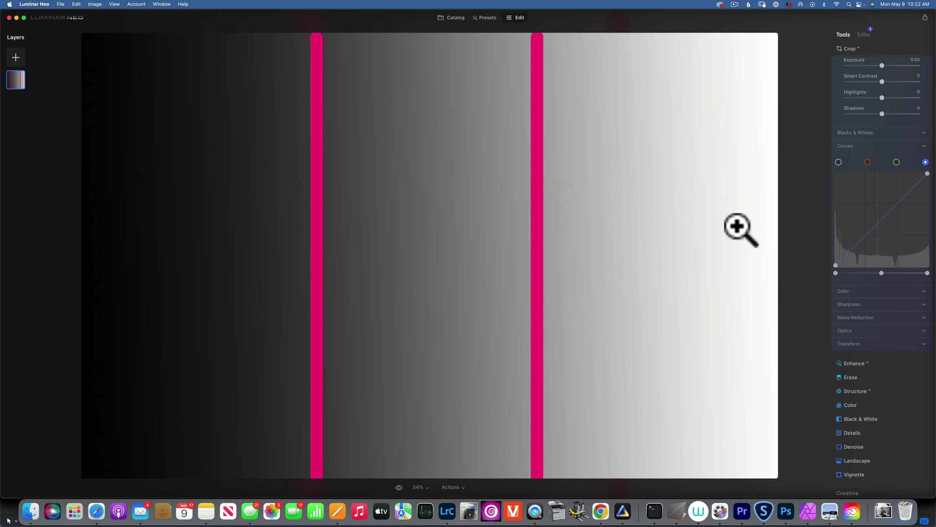
click(457, 18)
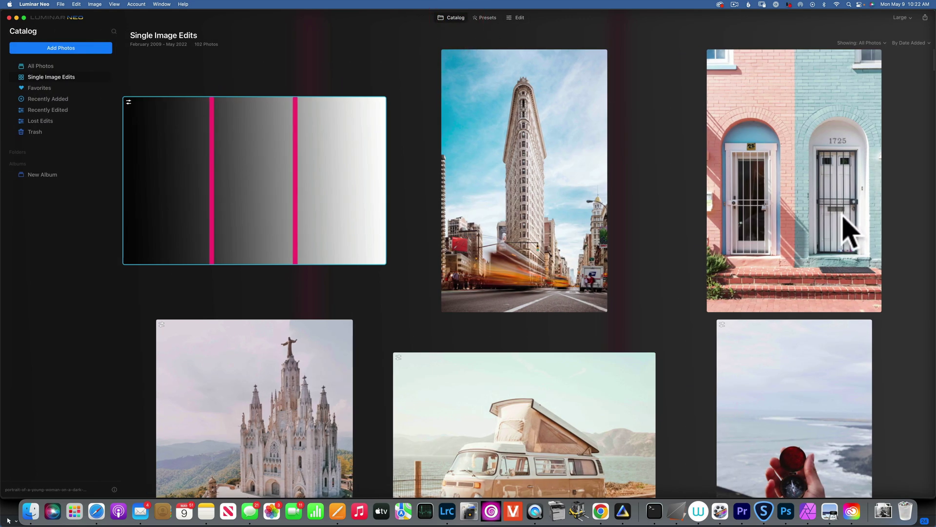
Step: Open the pink-and-teal doors photo and trial Supercontrast highlight settings, resetting Highlights Contrast to 0
double_click(814, 210)
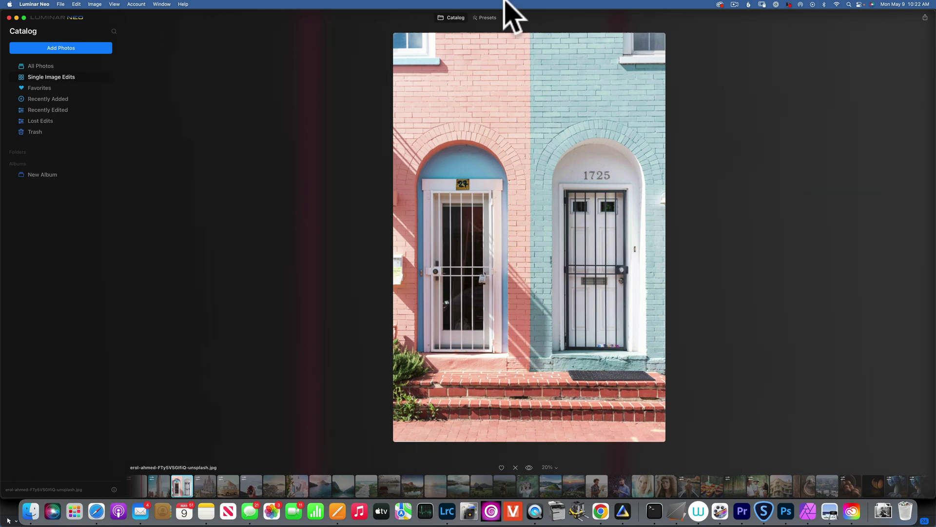
click(520, 18)
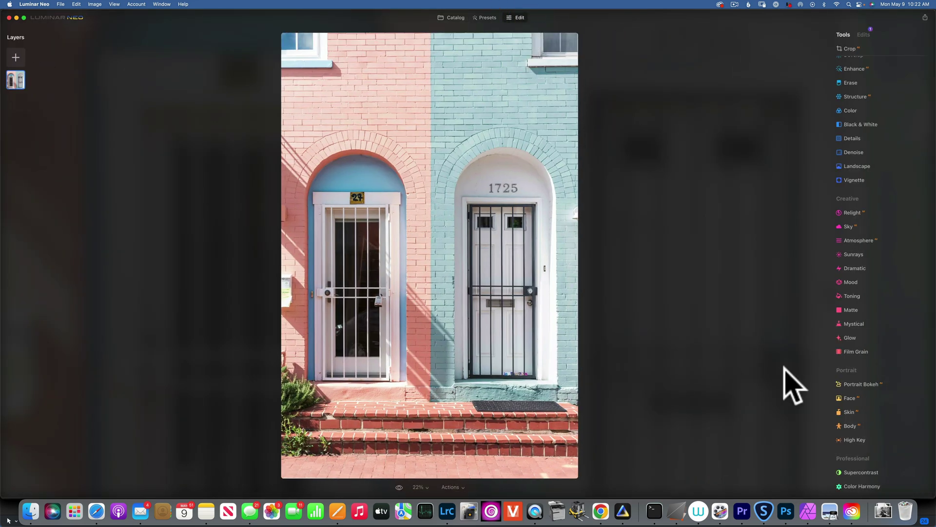
click(868, 471)
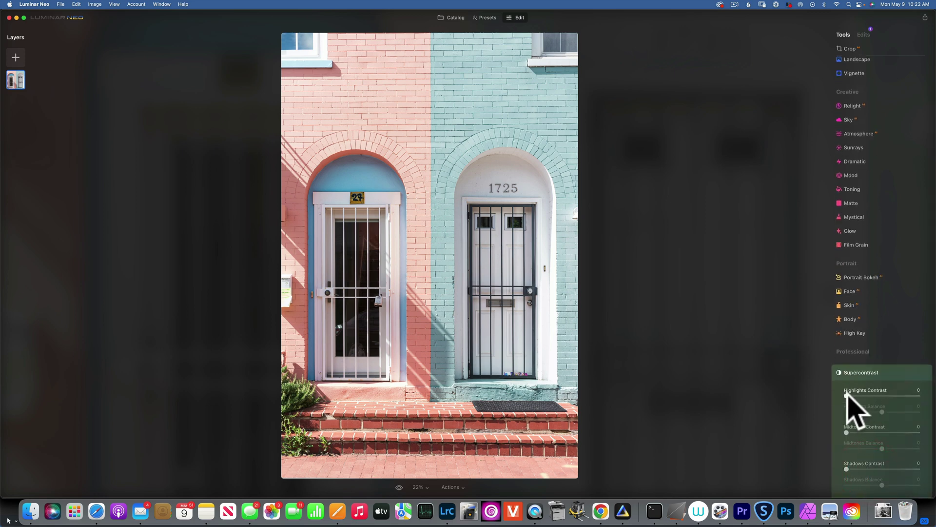
drag(846, 392, 894, 411)
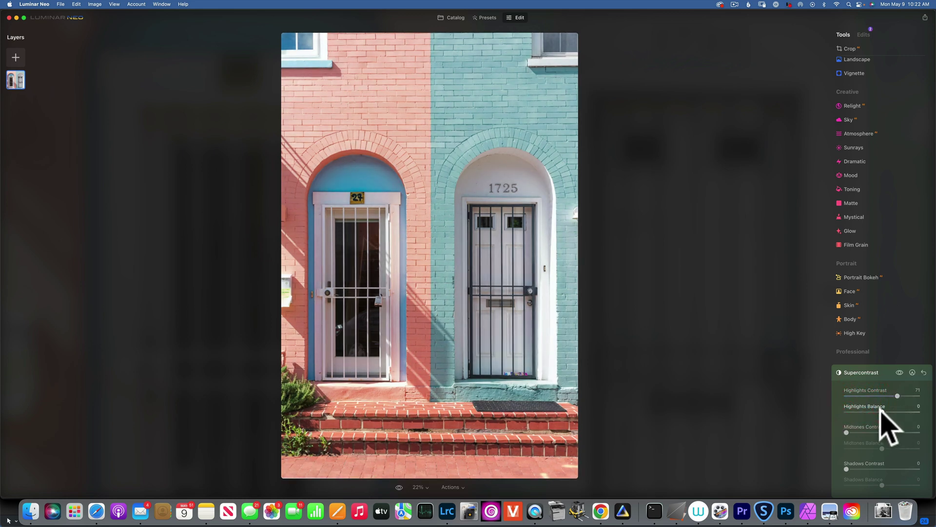
drag(887, 409, 824, 415)
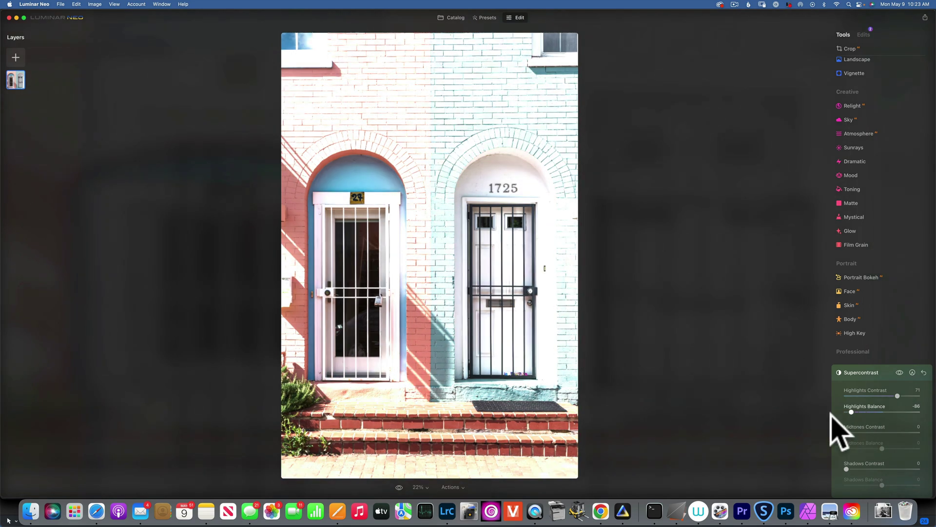
drag(818, 411, 884, 418)
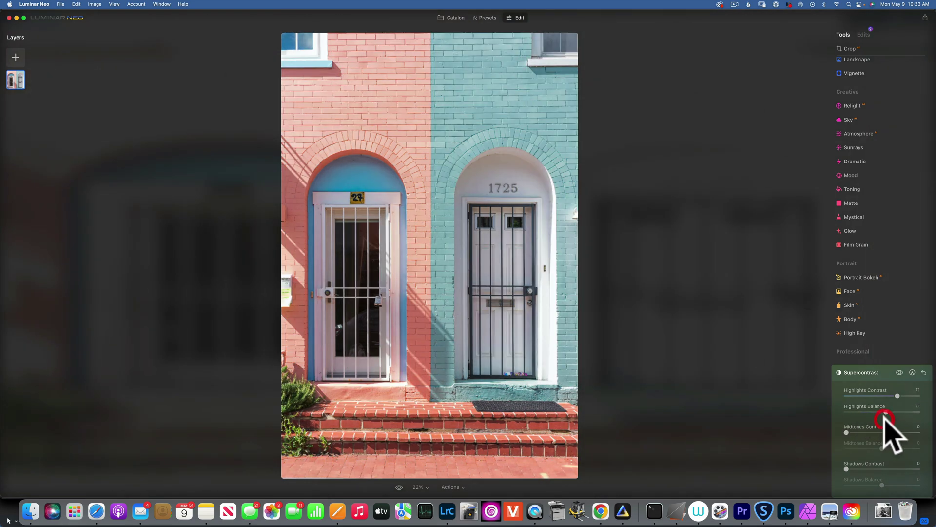
double_click(860, 390)
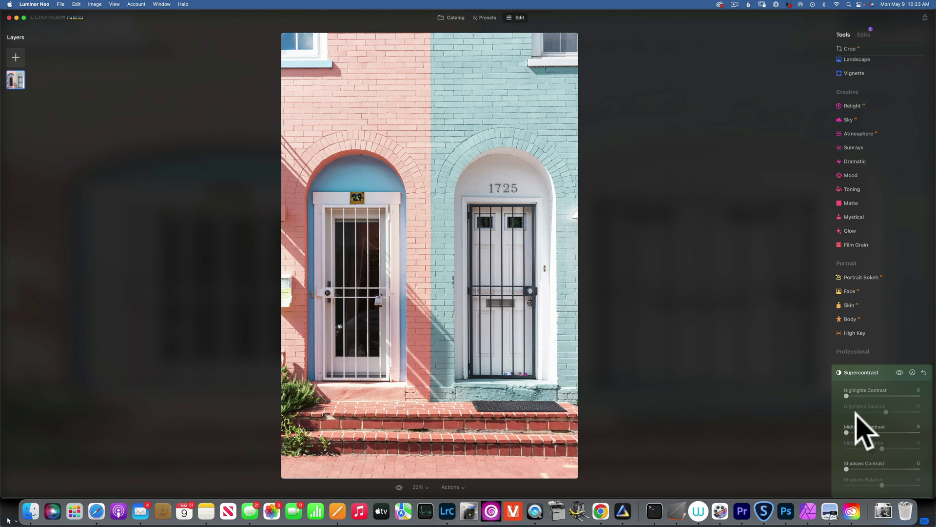
Step: Set Midtones Contrast 100 and Midtones Balance 61, compare before/after, and return to the catalog
drag(846, 432, 904, 462)
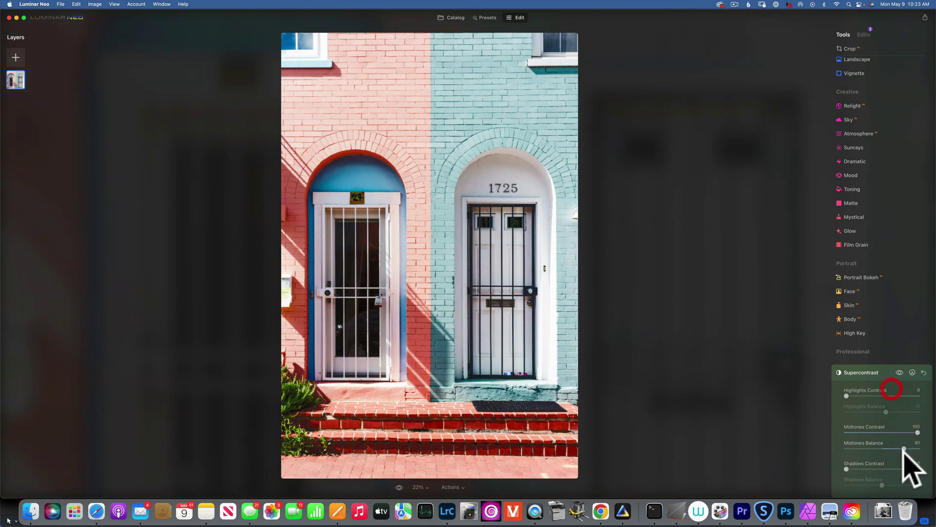
click(899, 373)
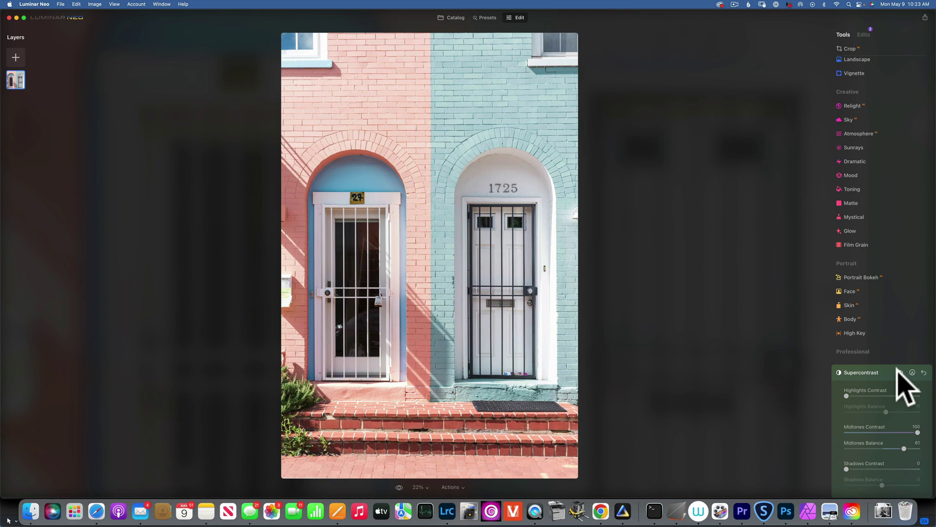
click(899, 373)
click(898, 372)
click(899, 372)
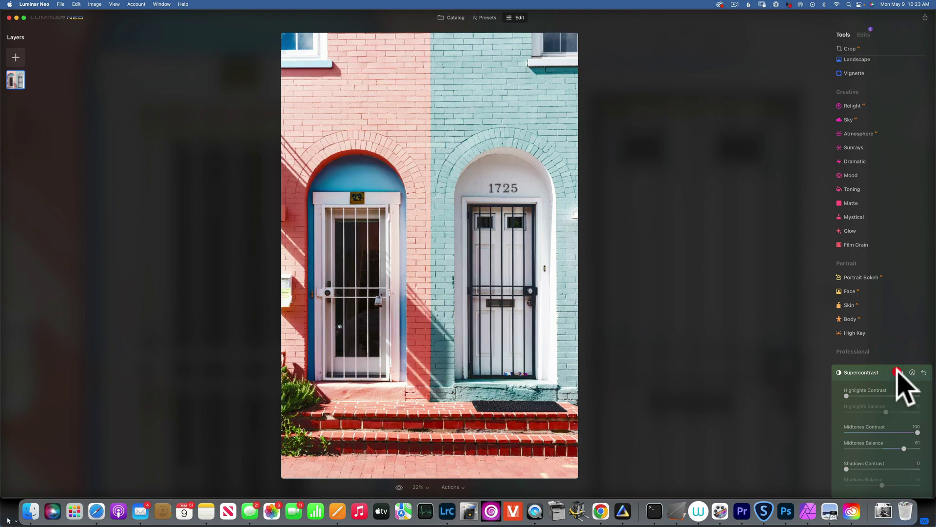
click(453, 17)
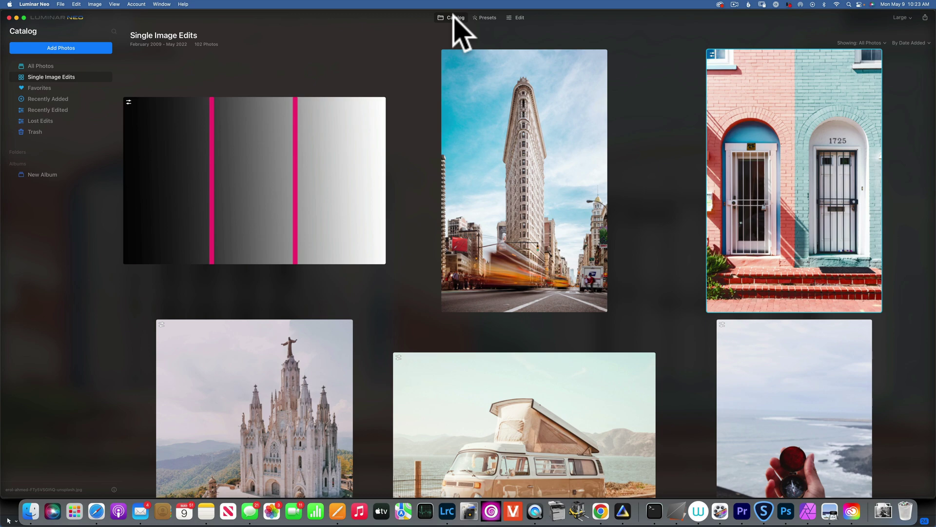
Step: Open the Flatiron Building photo in Edit with Supercontrast expanded
double_click(527, 195)
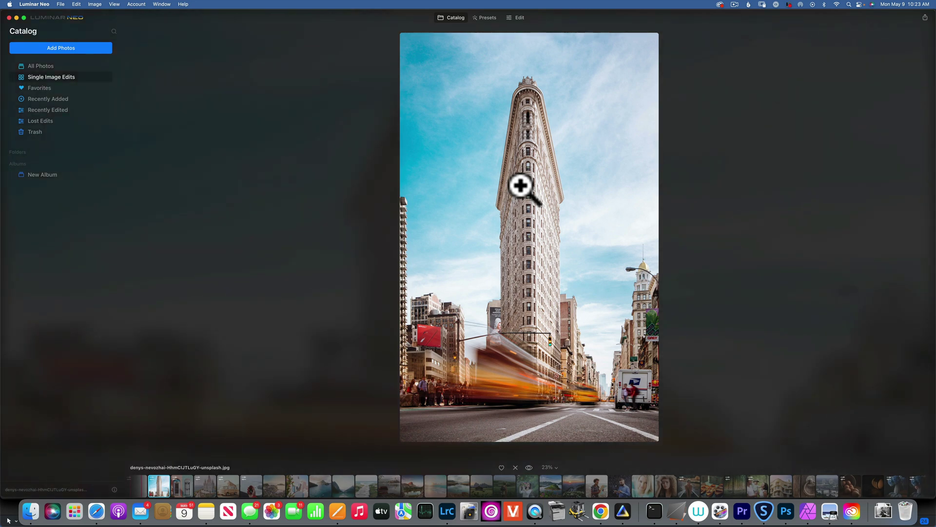
click(518, 19)
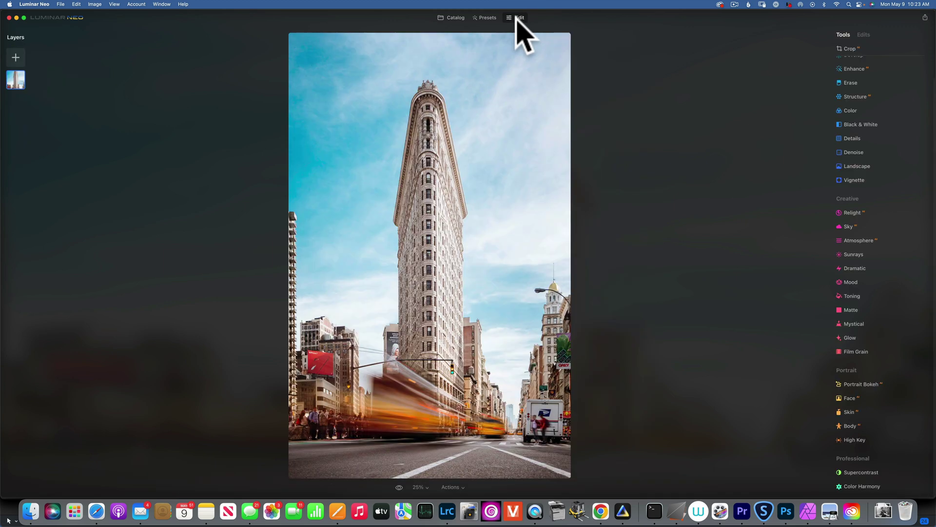
click(868, 471)
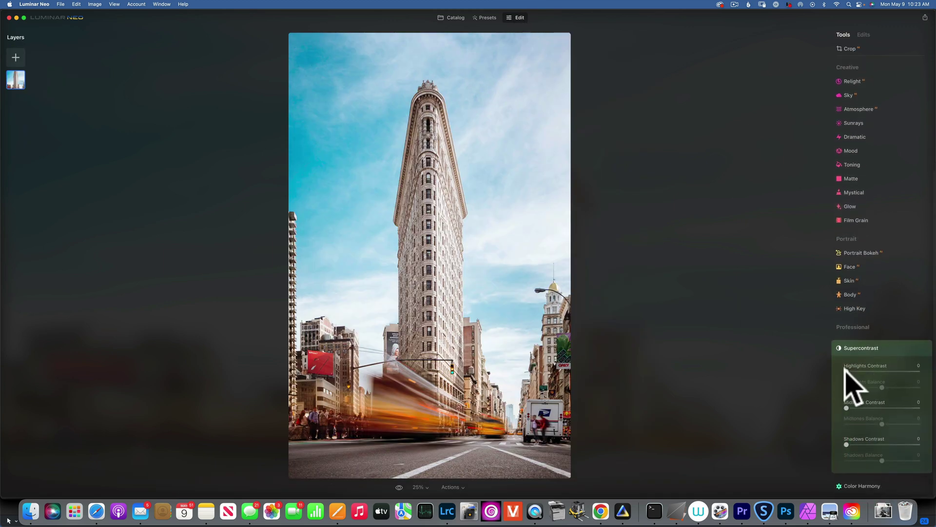
Step: Set Highlights Contrast 100, compare with the original, then set Midtones Contrast 59 and Balance -28
drag(847, 371, 935, 372)
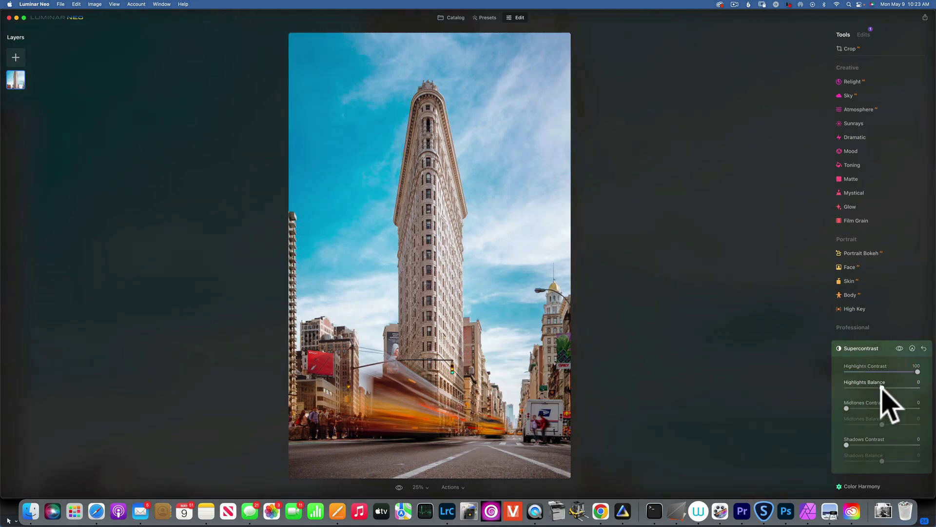
click(900, 347)
click(900, 346)
click(899, 347)
click(899, 346)
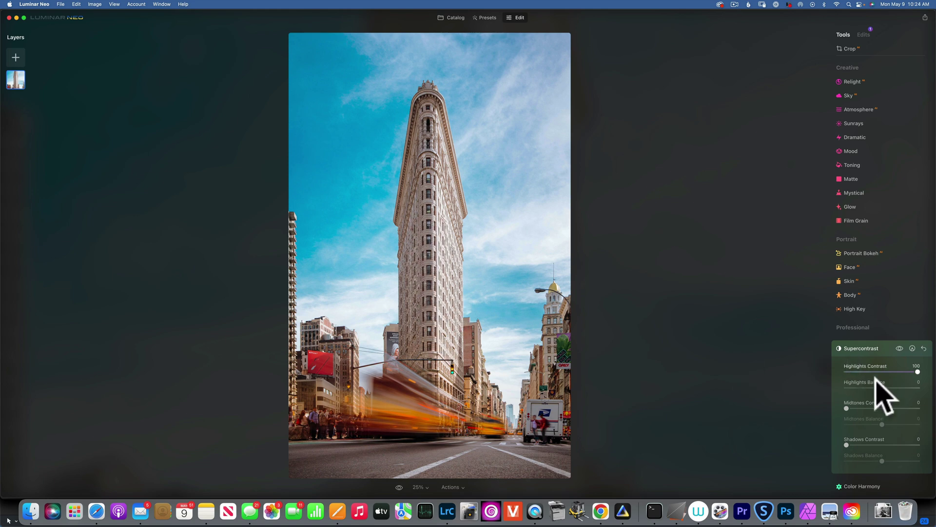
drag(846, 408, 871, 423)
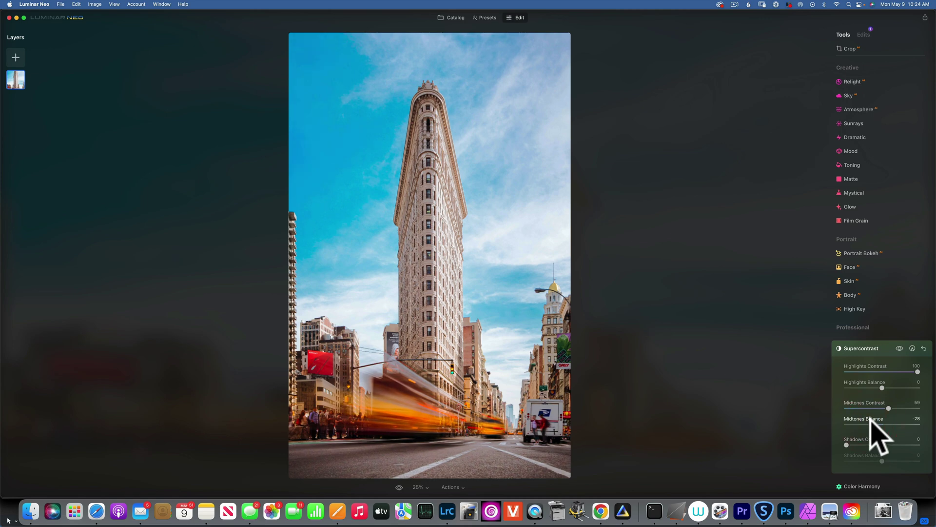
click(899, 348)
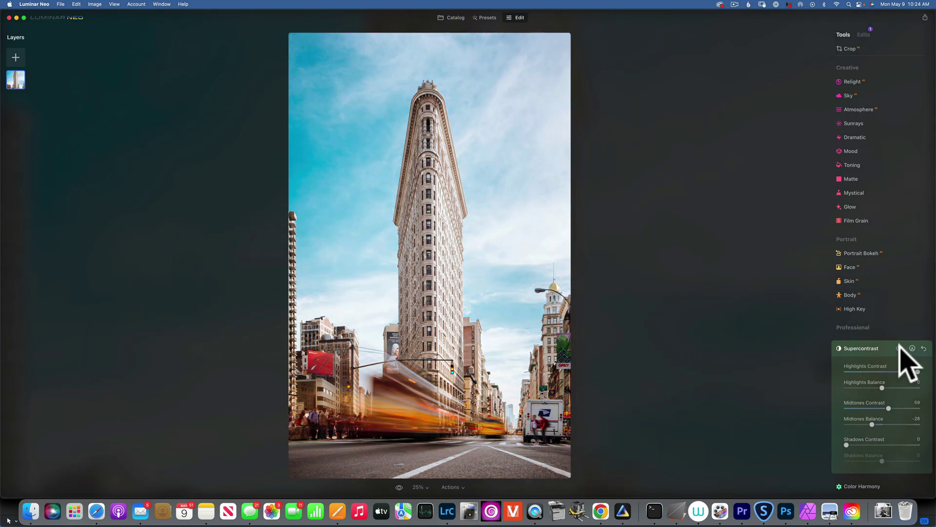
click(900, 348)
click(899, 348)
click(900, 348)
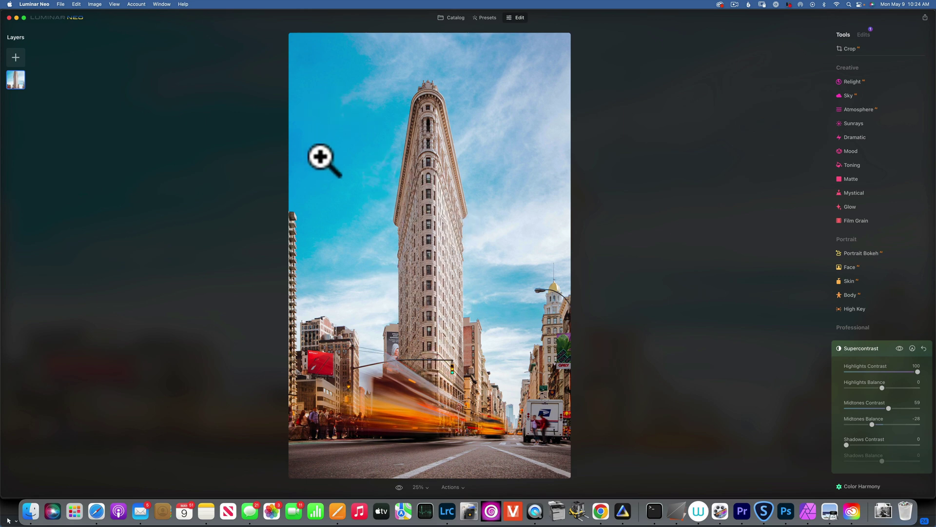
click(898, 347)
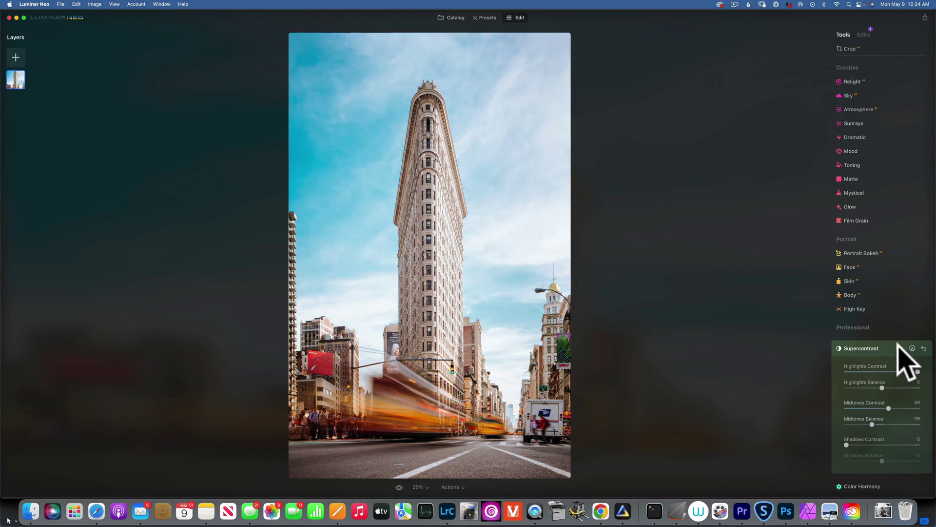
click(898, 346)
click(899, 347)
click(898, 348)
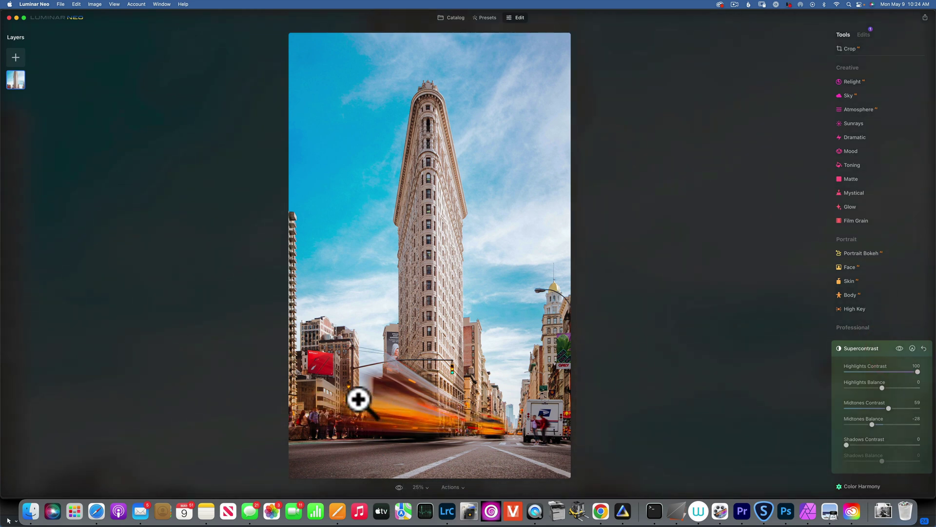
click(900, 348)
click(900, 348)
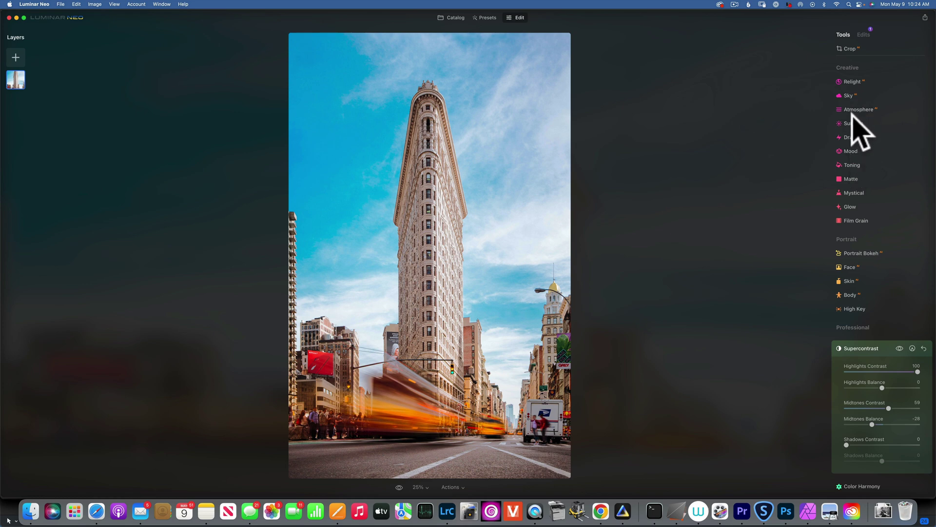
Step: Lower the Cyan and Blue HSL saturation in the Color tool to mute the sky
scroll(854, 112, up, 3)
click(850, 132)
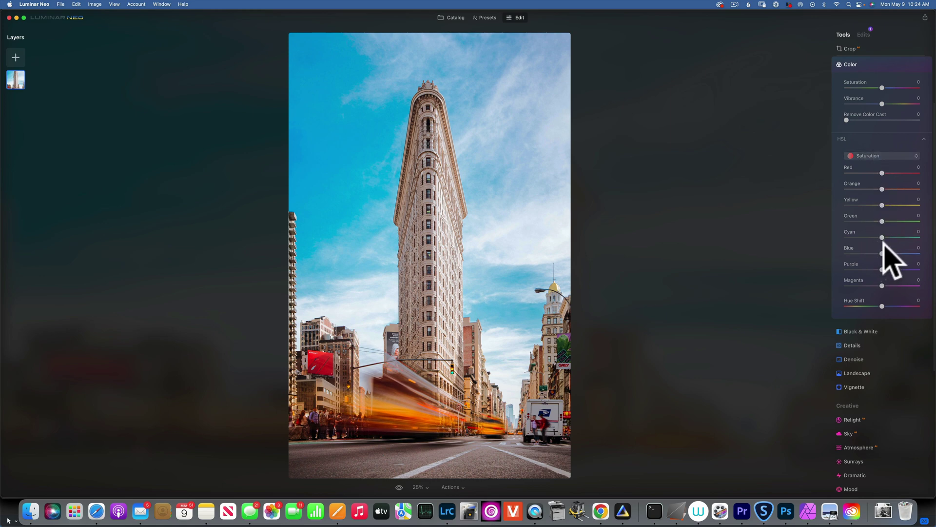
drag(880, 252, 876, 254)
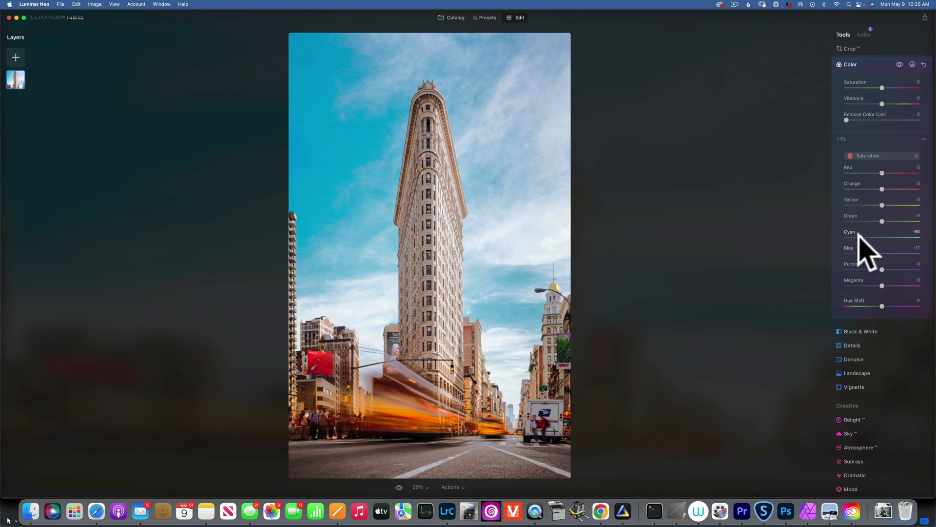
mouse_move(875, 254)
mouse_down()
mouse_move(838, 262)
mouse_move(866, 251)
mouse_up()
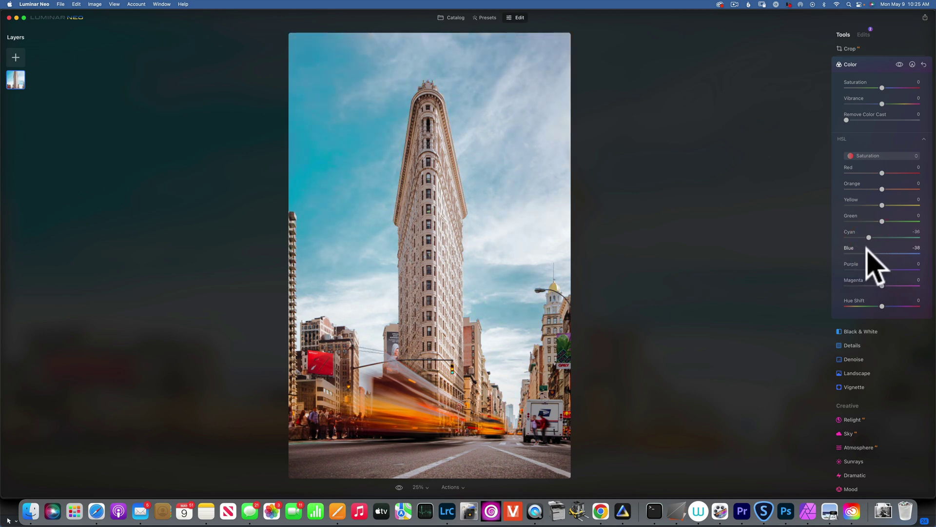
mouse_move(862, 256)
mouse_down()
mouse_move(878, 251)
mouse_move(867, 251)
mouse_up()
click(865, 62)
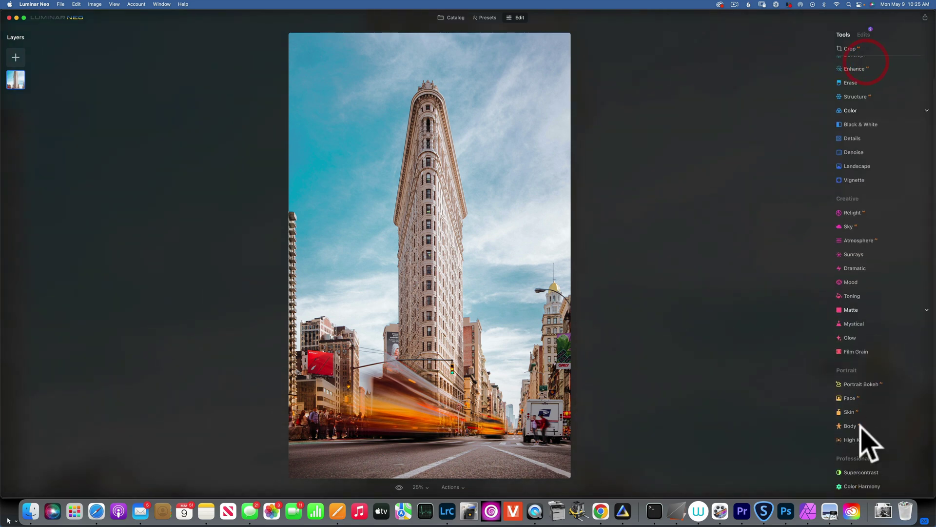
Step: Toggle between the original and edited Flatiron photo to compare the result
click(399, 487)
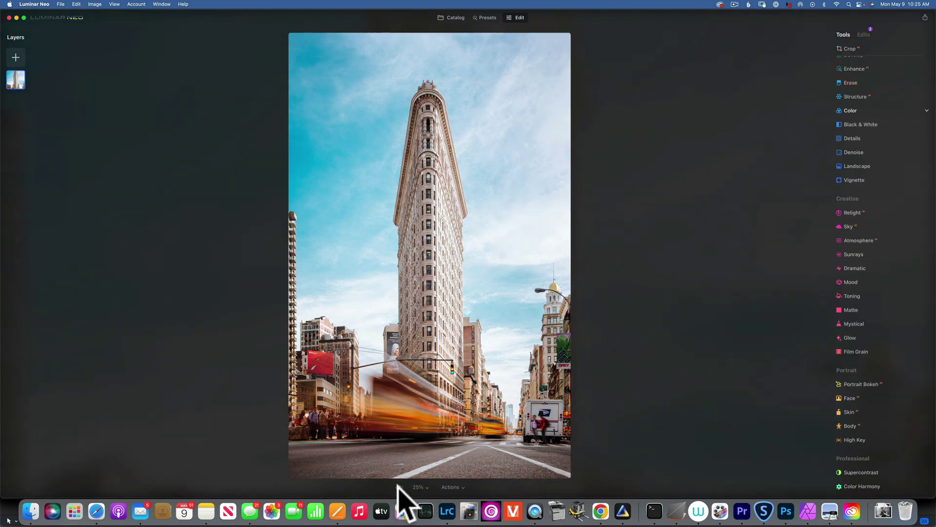
click(399, 487)
click(399, 487)
click(399, 487)
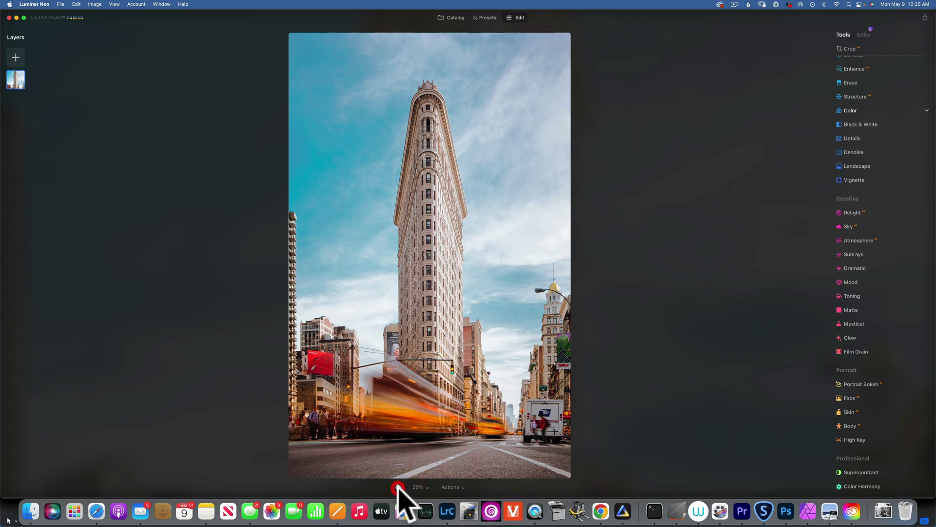
Step: Open the camper van photo from the catalog in Edit with Supercontrast expanded
click(453, 17)
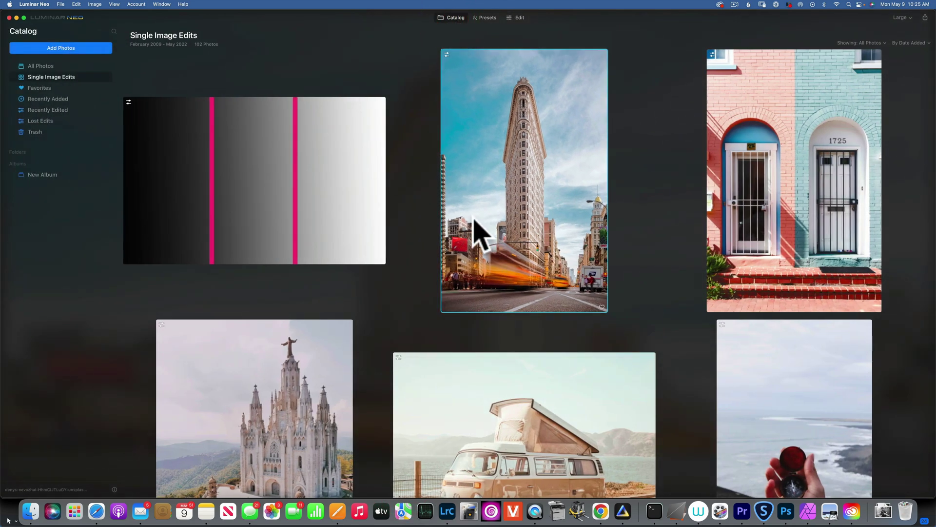
scroll(475, 222, down, 5)
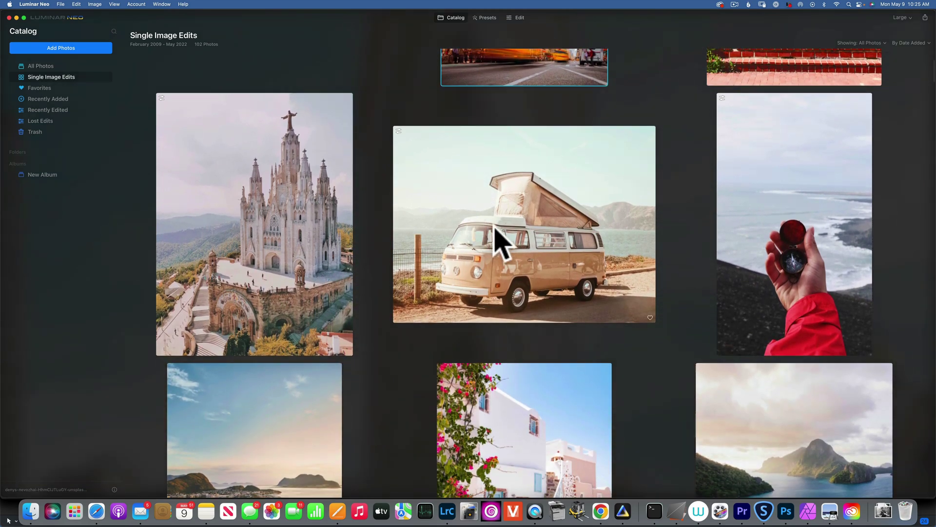
double_click(513, 224)
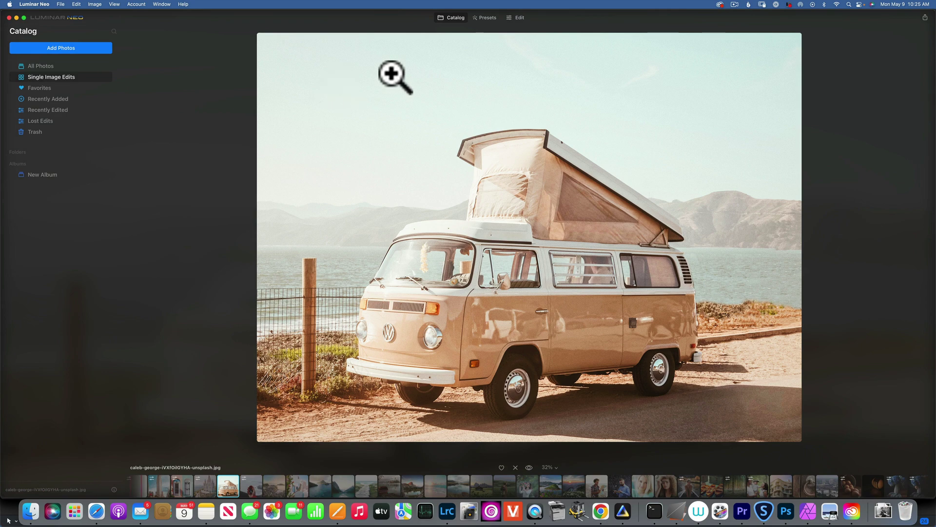
click(520, 20)
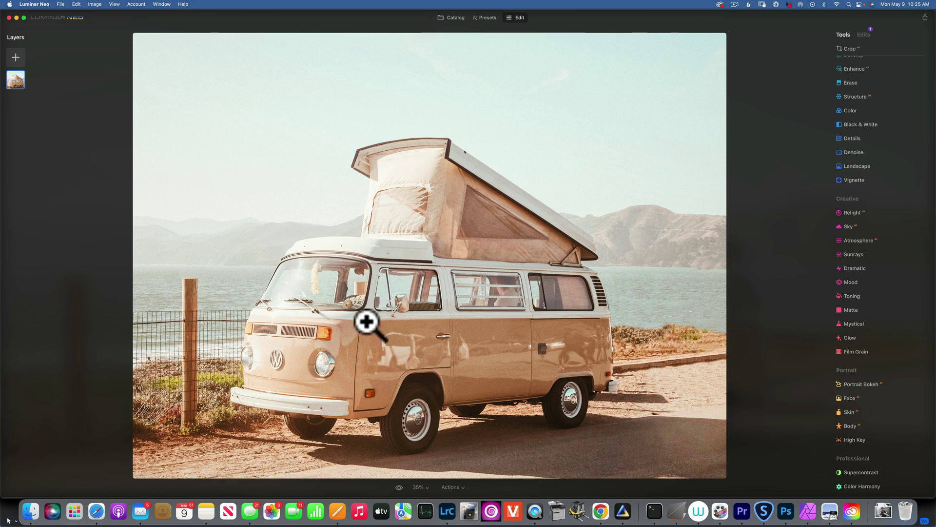
click(863, 472)
Step: Set Highlights Contrast to 100 and compare the van photo with the original
drag(847, 396, 934, 396)
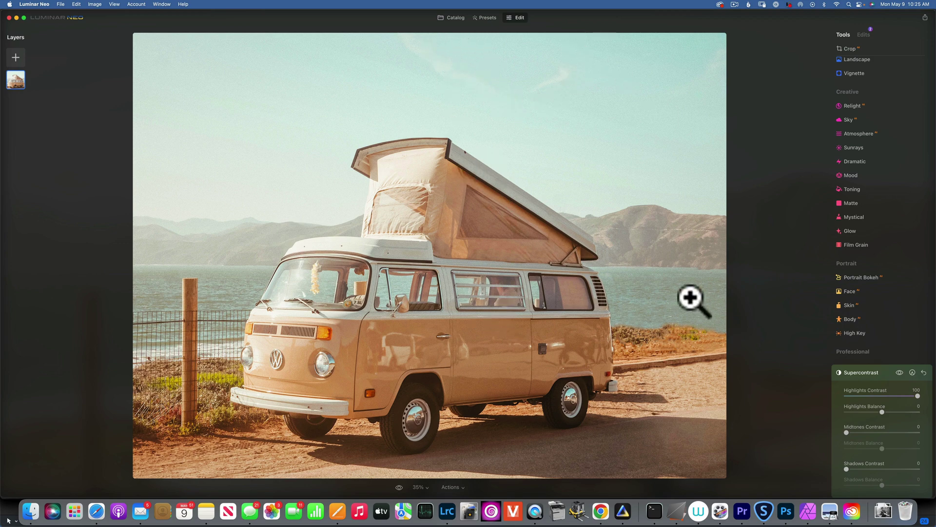
click(899, 372)
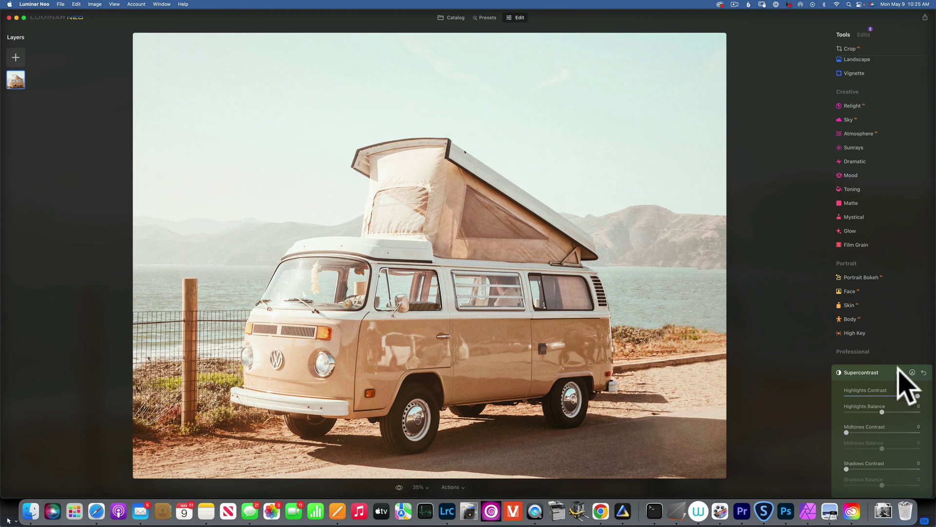
click(899, 372)
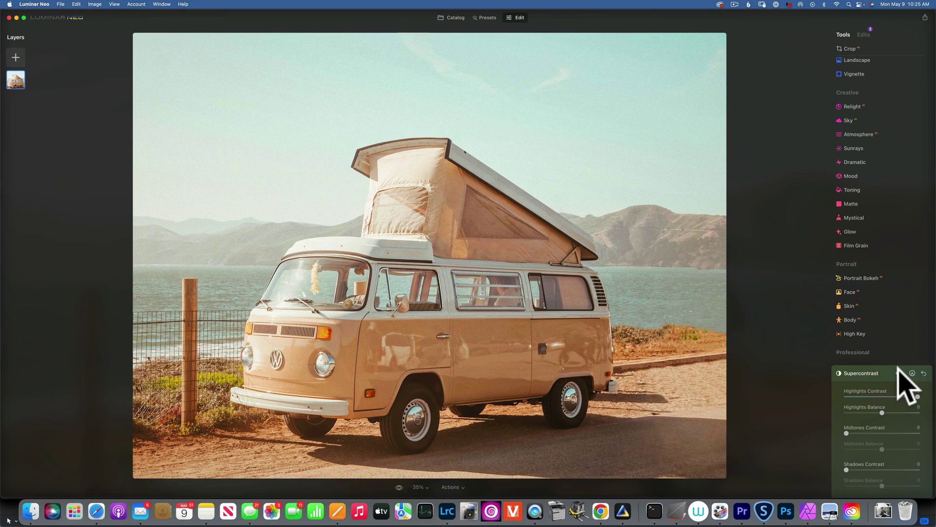
click(899, 372)
click(900, 372)
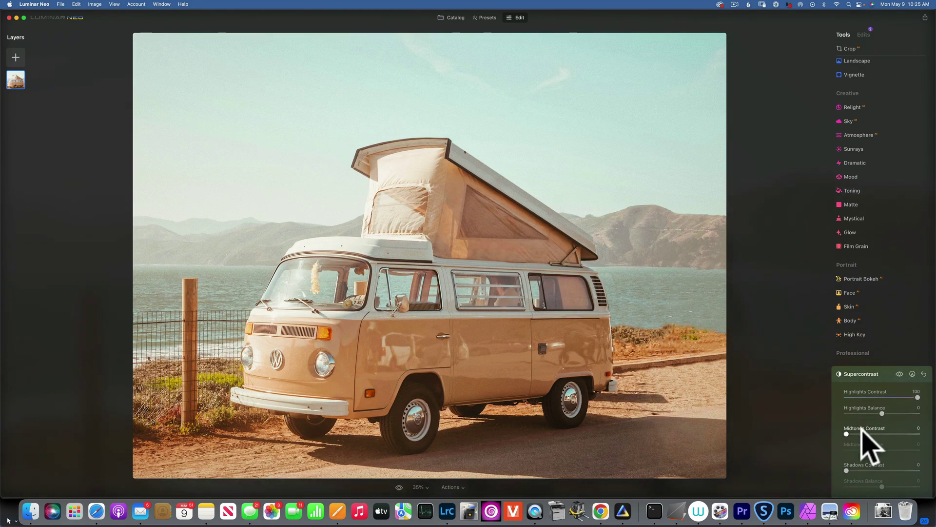
Step: Set Midtones Contrast 51 and Midtones Balance 52, then compare with the original
drag(846, 434, 934, 451)
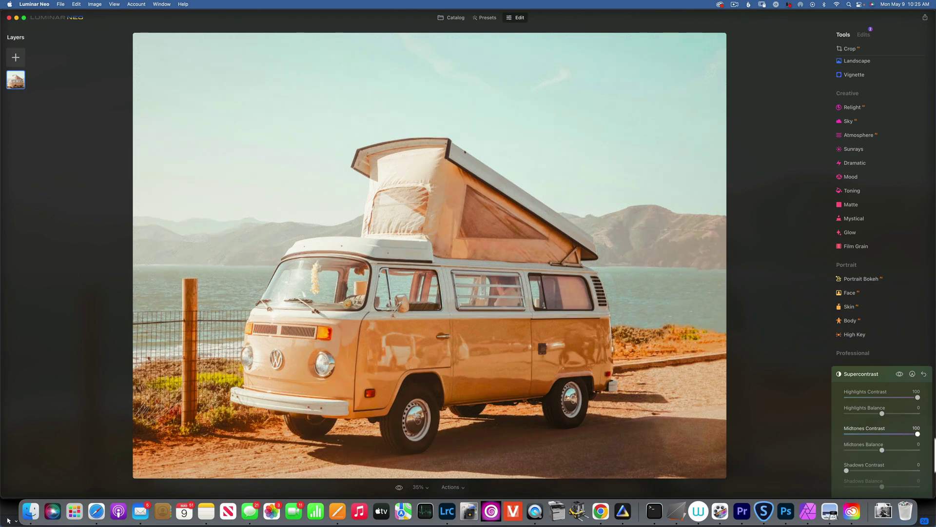
drag(918, 435, 899, 449)
click(884, 436)
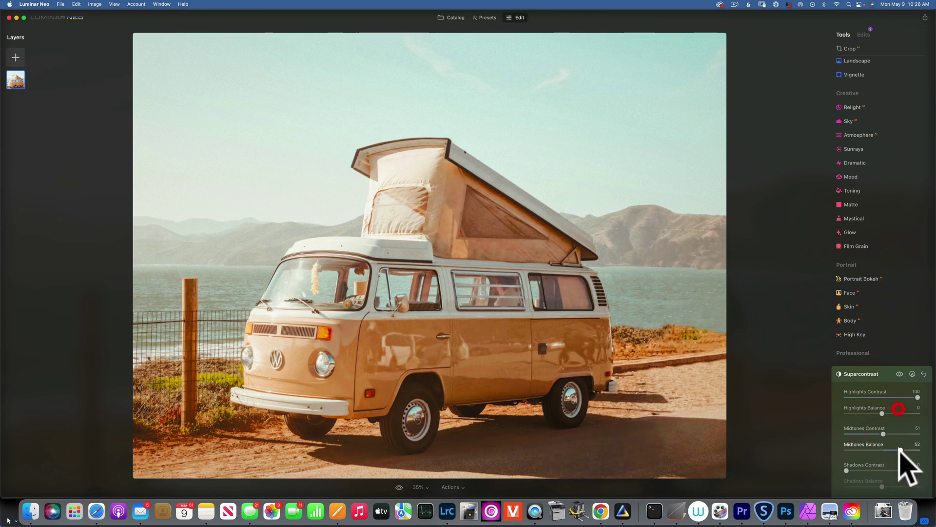
click(899, 374)
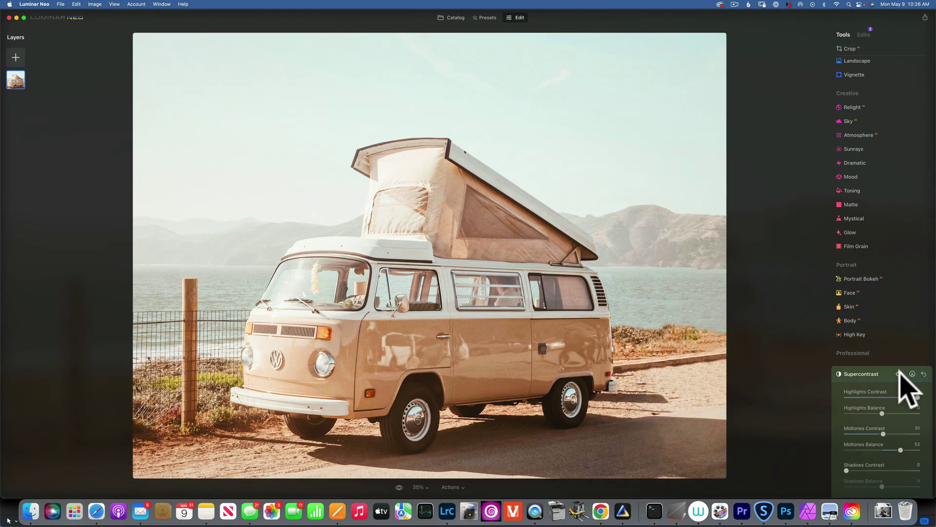
click(899, 373)
click(899, 374)
click(899, 374)
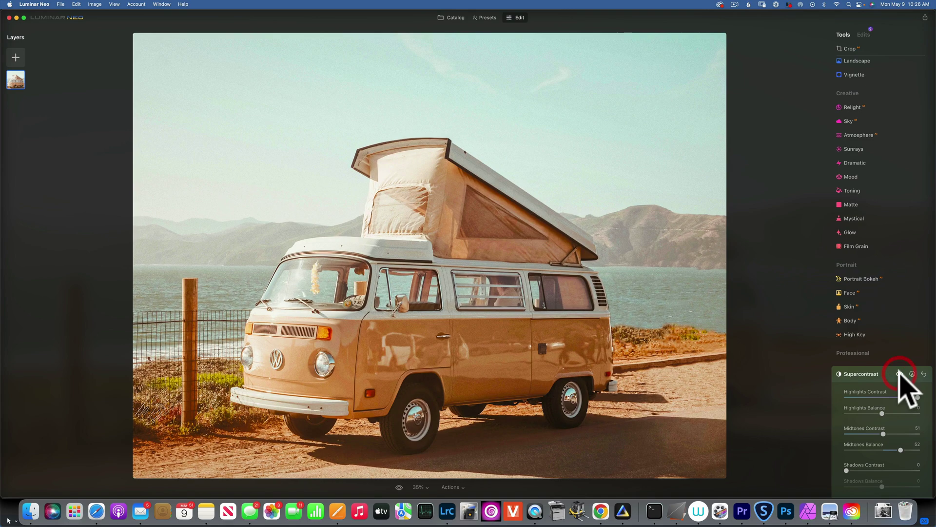
Step: Open the hilltop cathedral photo from the catalog for editing
click(456, 17)
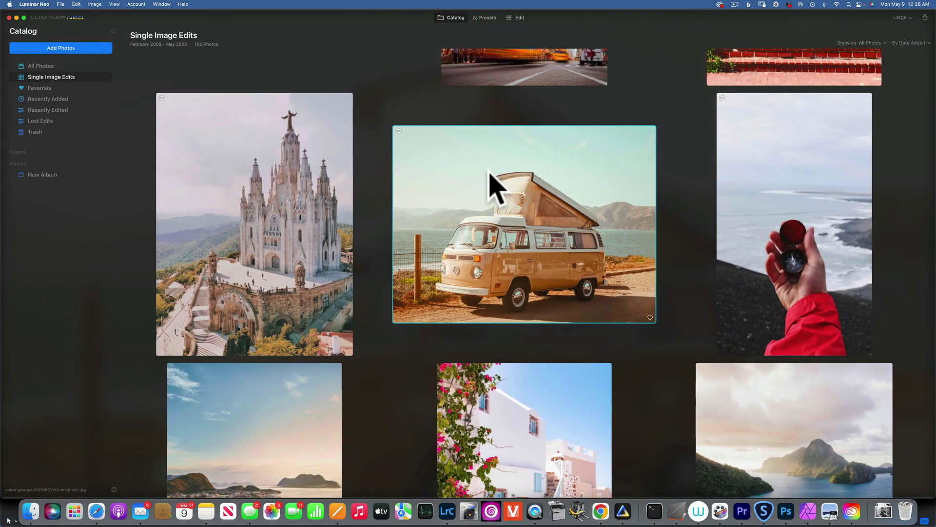
double_click(253, 229)
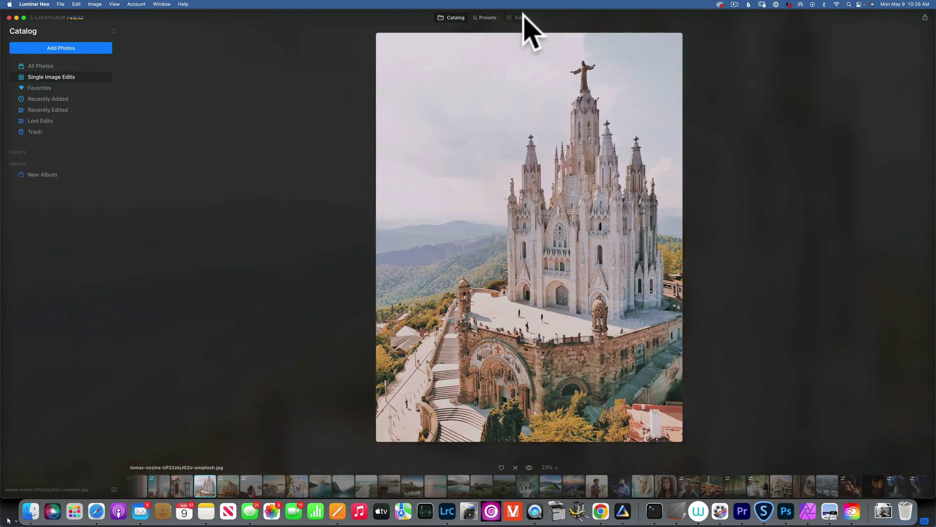
click(518, 18)
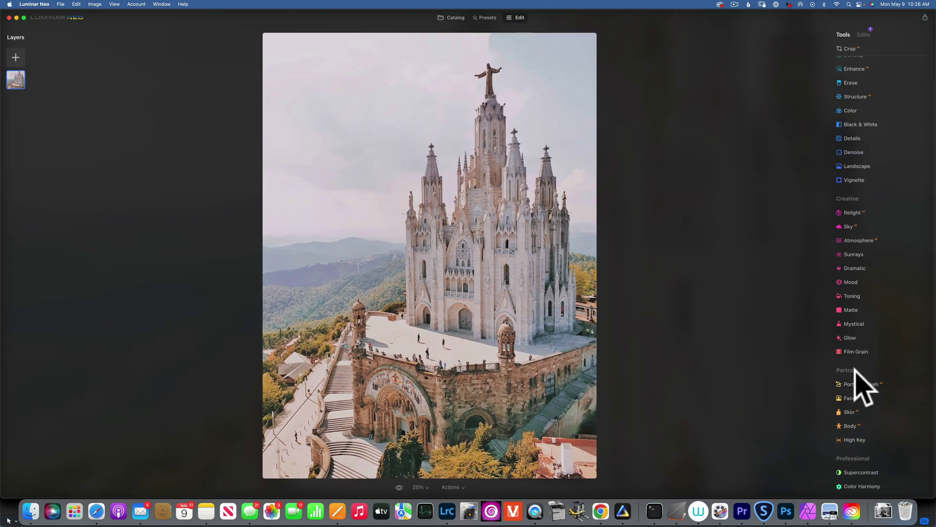
Step: Set Supercontrast Highlights Contrast to 100 and Highlights Balance to -3, comparing before and after
click(861, 476)
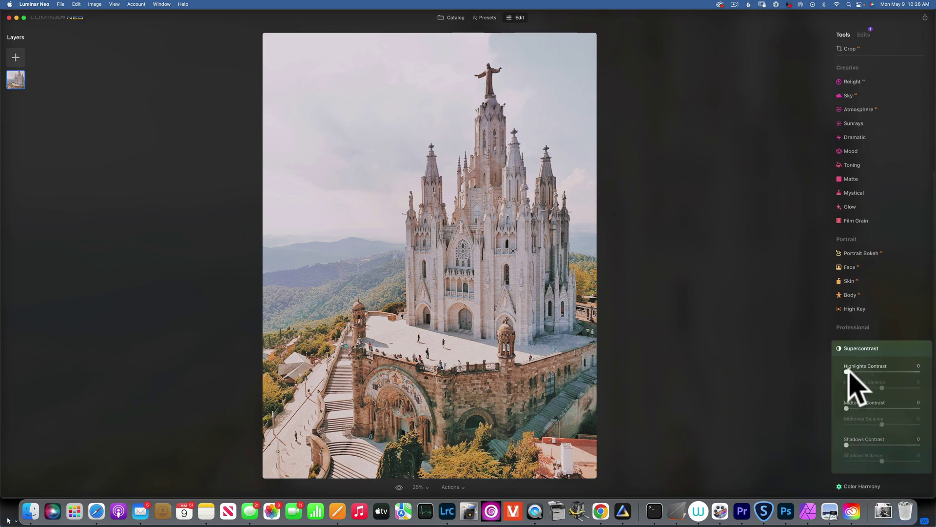
drag(846, 371, 919, 372)
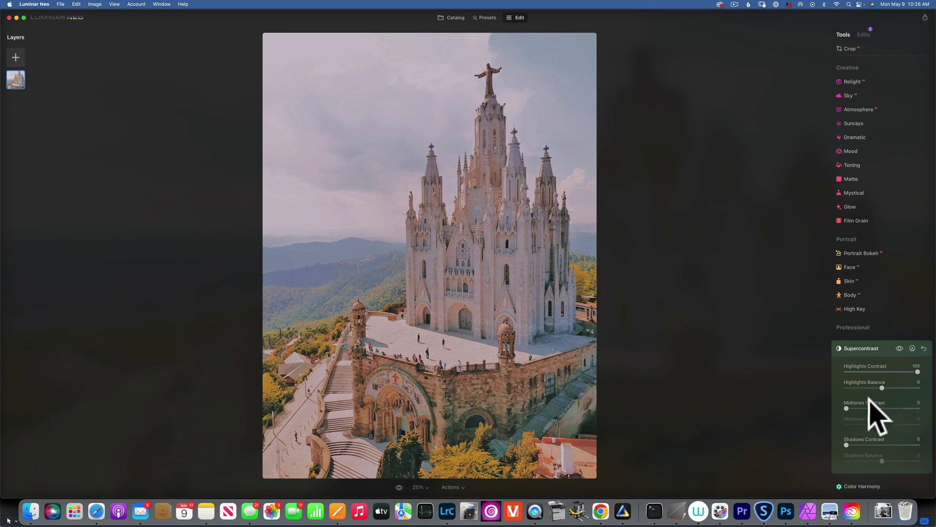
drag(881, 388, 872, 386)
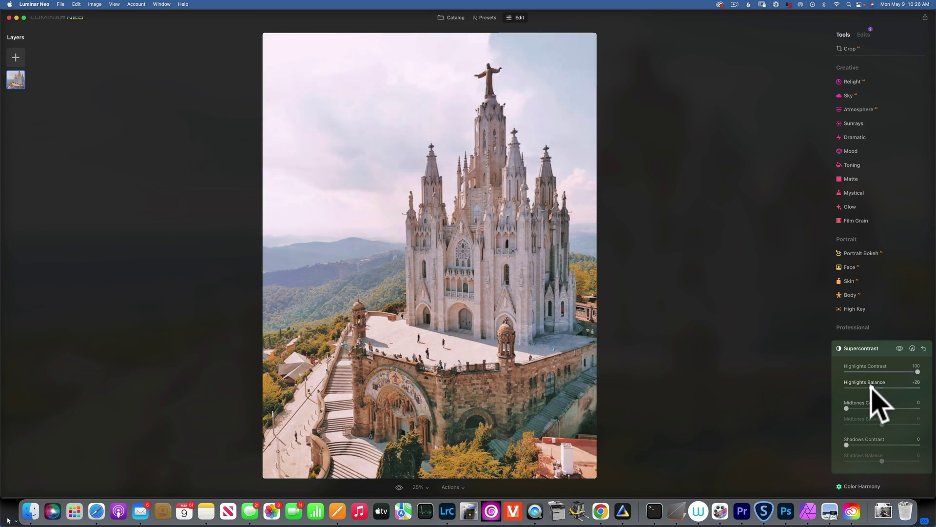
click(900, 347)
click(900, 348)
click(900, 348)
click(899, 347)
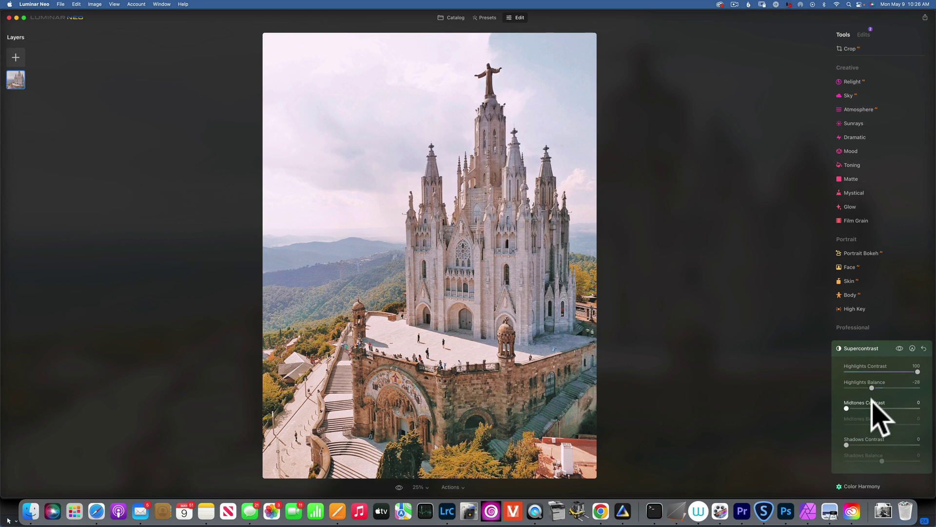
Step: Set Midtones to 46/58, Shadows Contrast 49 and Shadows Balance 34, then compare with Supercontrast off
drag(846, 406, 903, 425)
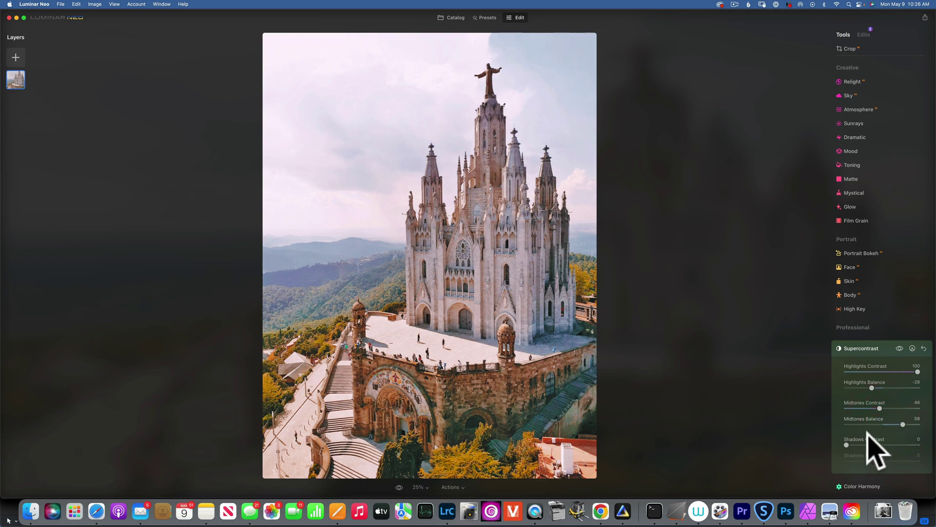
drag(847, 444, 896, 460)
click(882, 459)
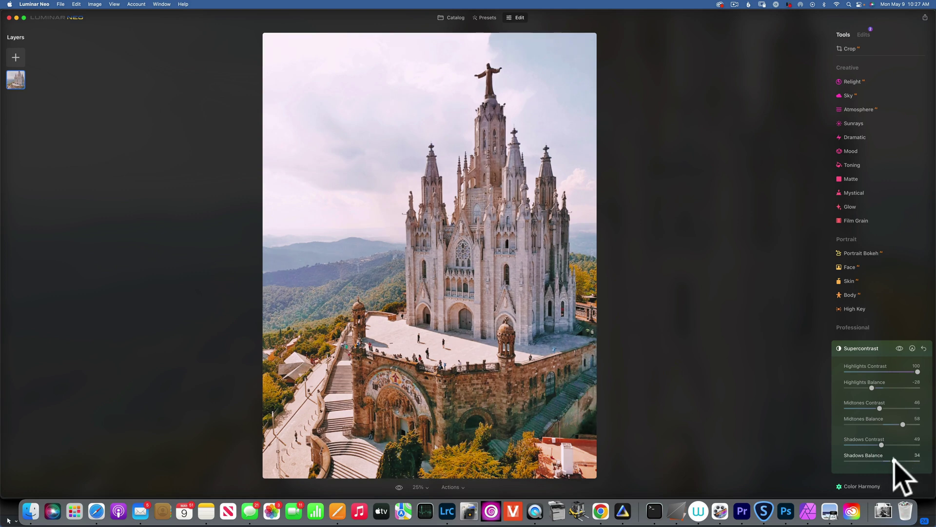
click(900, 348)
click(900, 348)
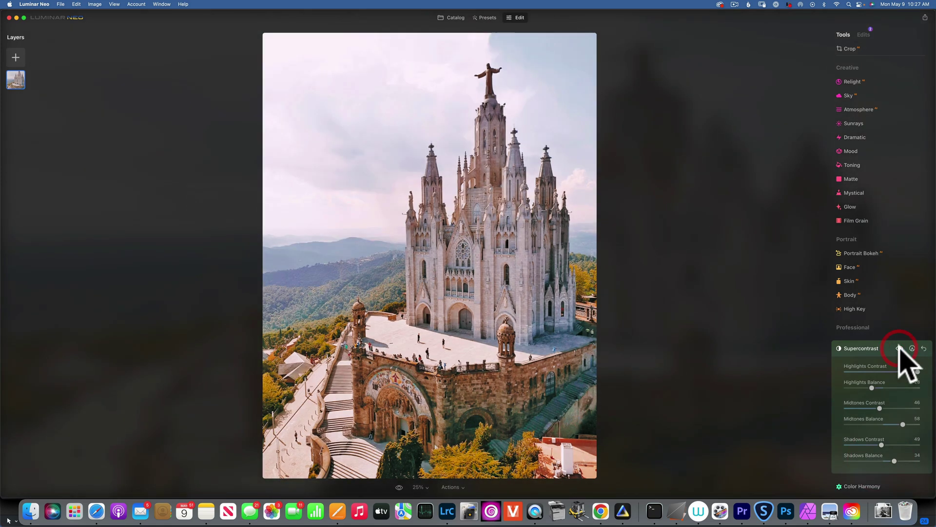
click(900, 347)
click(900, 348)
Step: Back in the catalog, find the compass-in-hand coastal photo and open it for editing
click(455, 17)
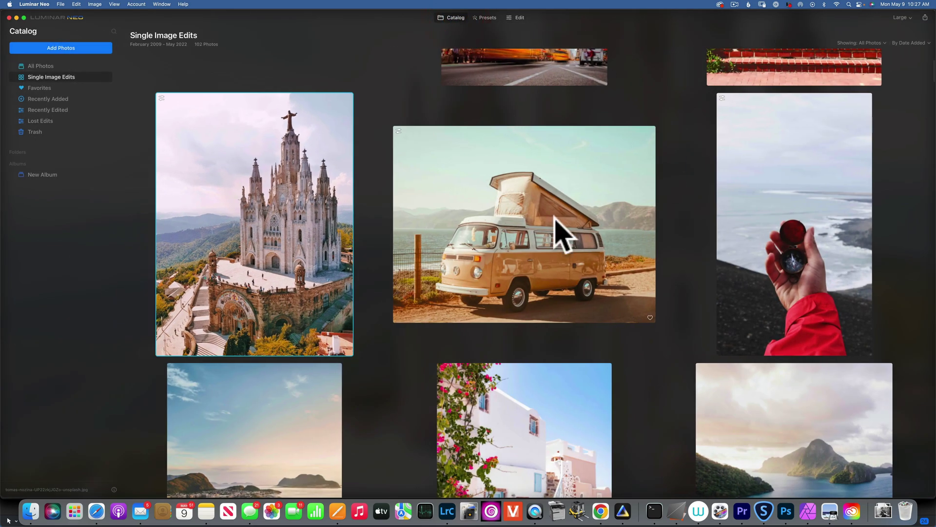
scroll(555, 218, down, 5)
scroll(555, 218, down, 10)
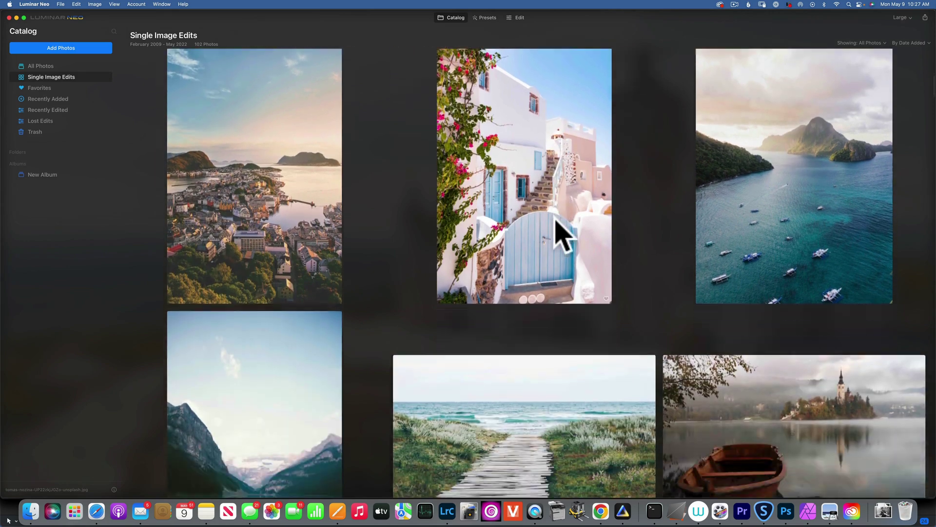
scroll(554, 218, down, 5)
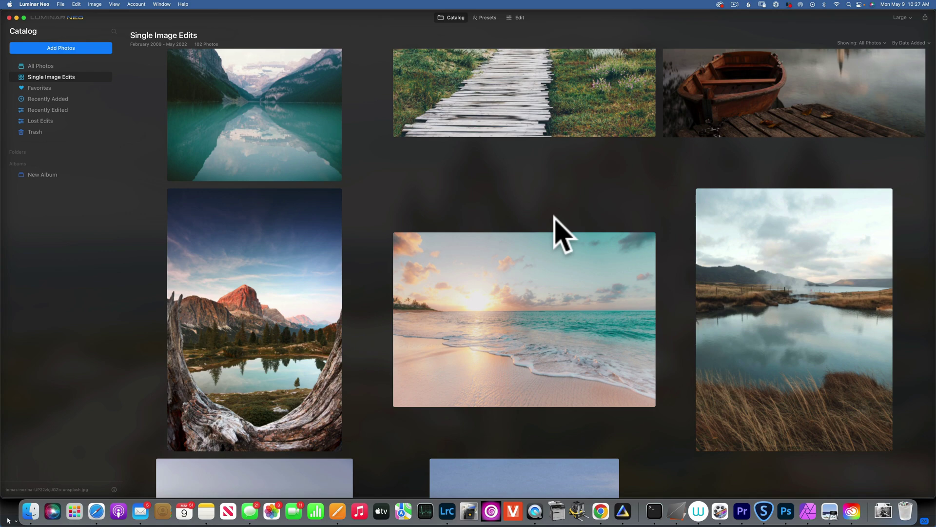
scroll(555, 218, up, 13)
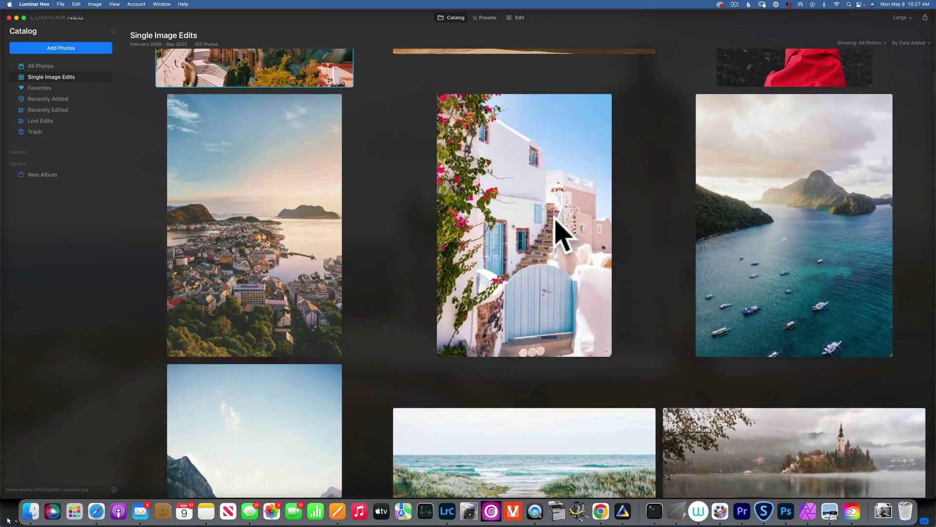
scroll(554, 218, up, 8)
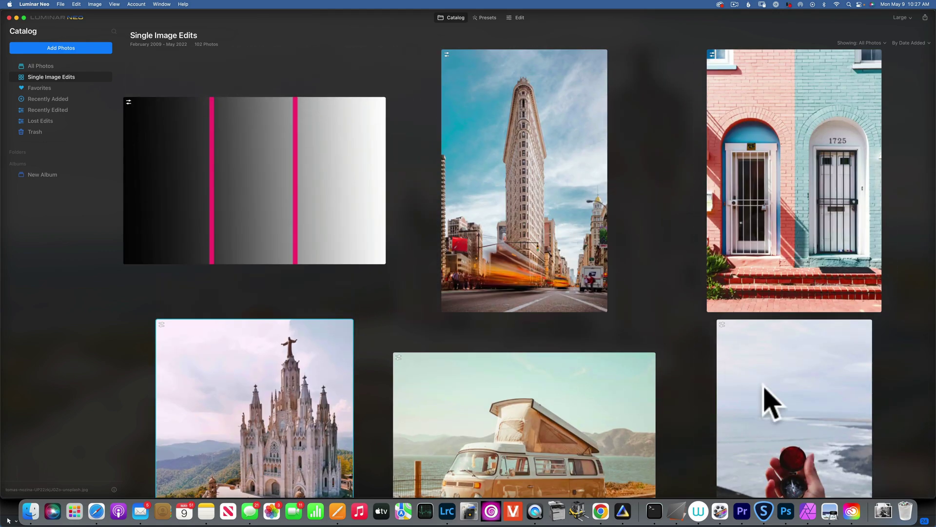
double_click(806, 400)
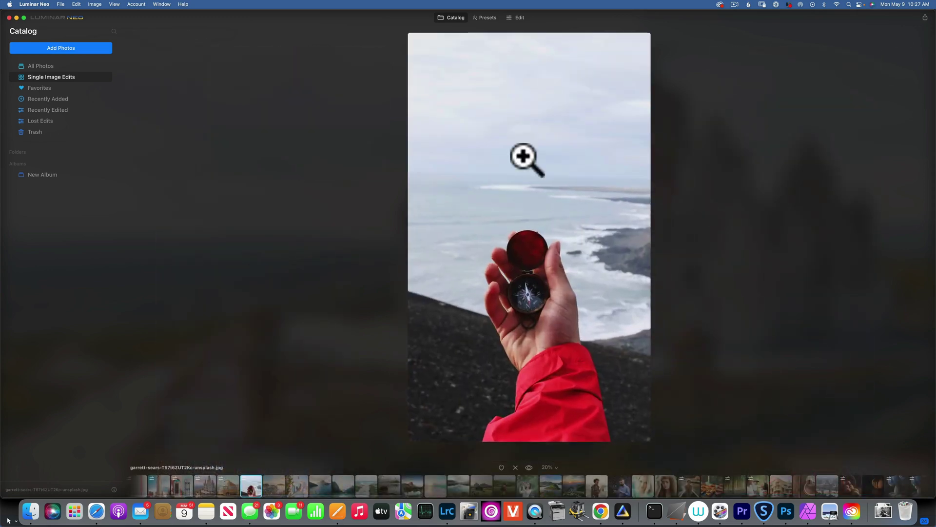
click(518, 15)
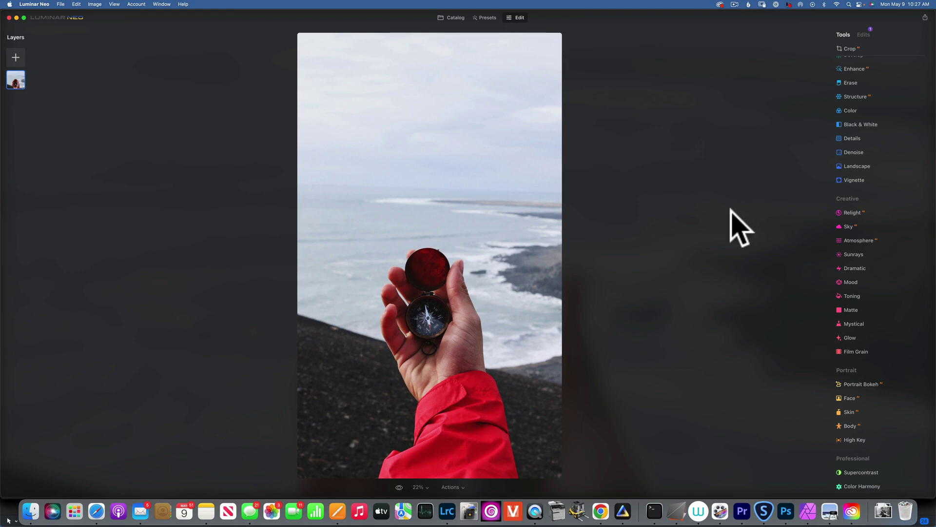
Step: Set Supercontrast Highlights Contrast to 100 and compare the photo with and without it
click(866, 472)
drag(853, 396, 934, 396)
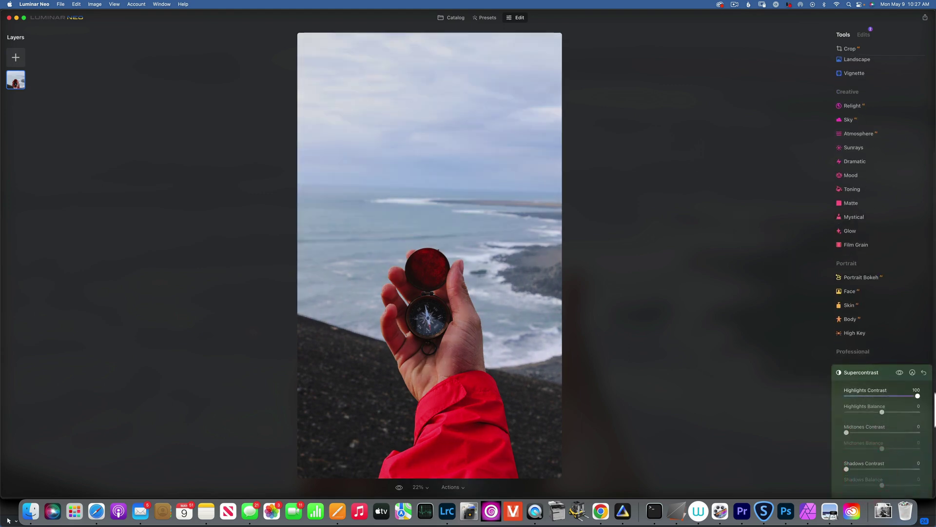
click(898, 371)
click(898, 371)
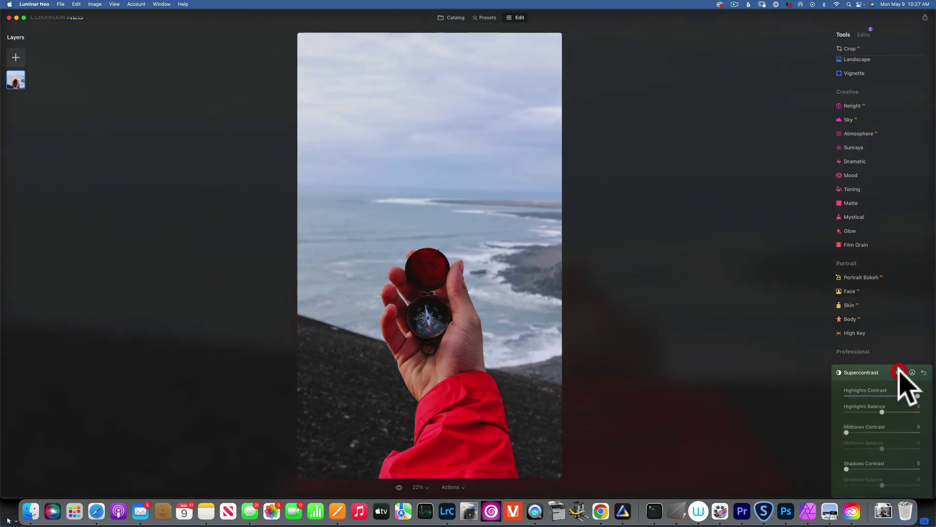
click(899, 372)
click(898, 371)
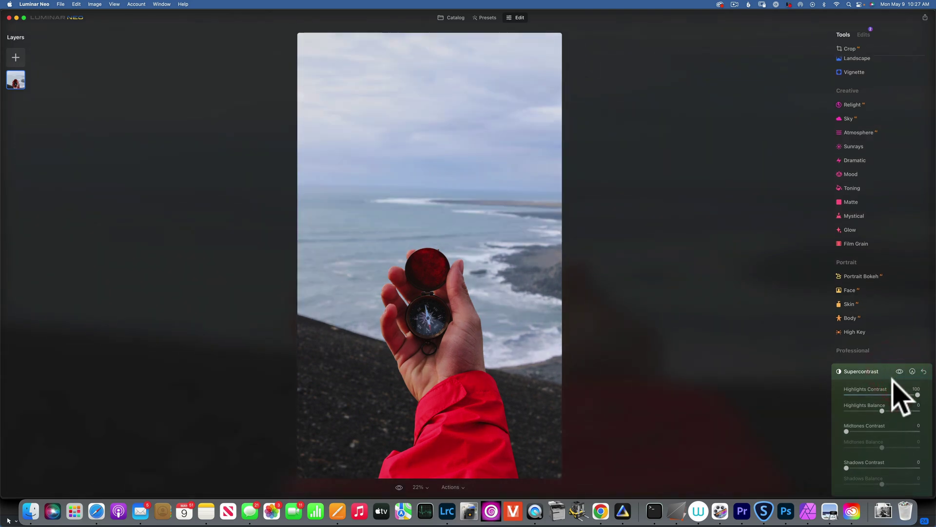
Step: Raise Midtones Contrast to 68 and lower Midtones Balance to -28, then compare again
drag(846, 431, 899, 431)
mouse_move(878, 446)
mouse_down()
mouse_move(901, 446)
mouse_move(860, 442)
mouse_move(873, 443)
mouse_up()
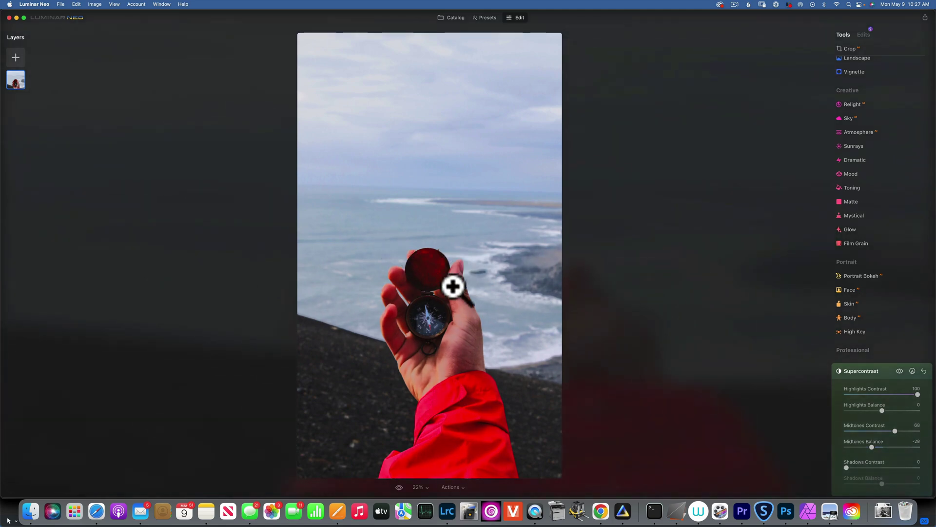
click(899, 370)
click(900, 371)
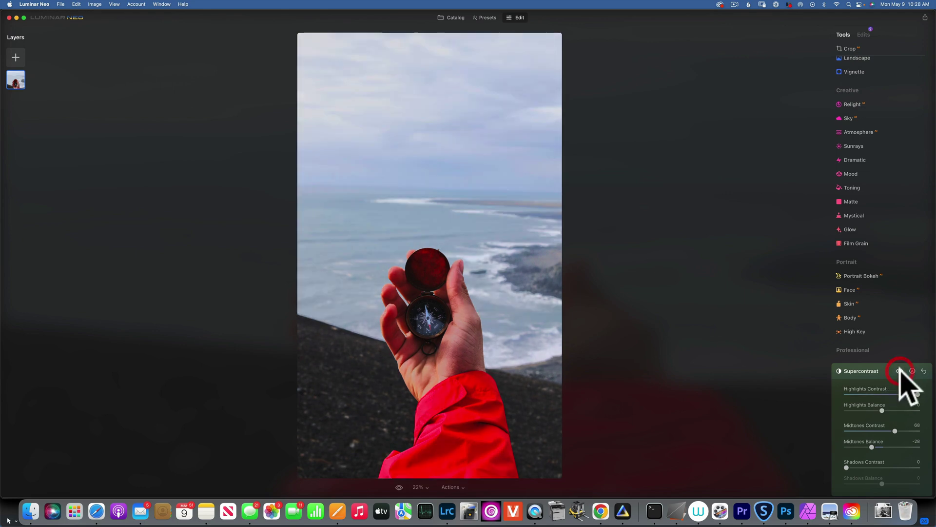
click(899, 370)
click(899, 371)
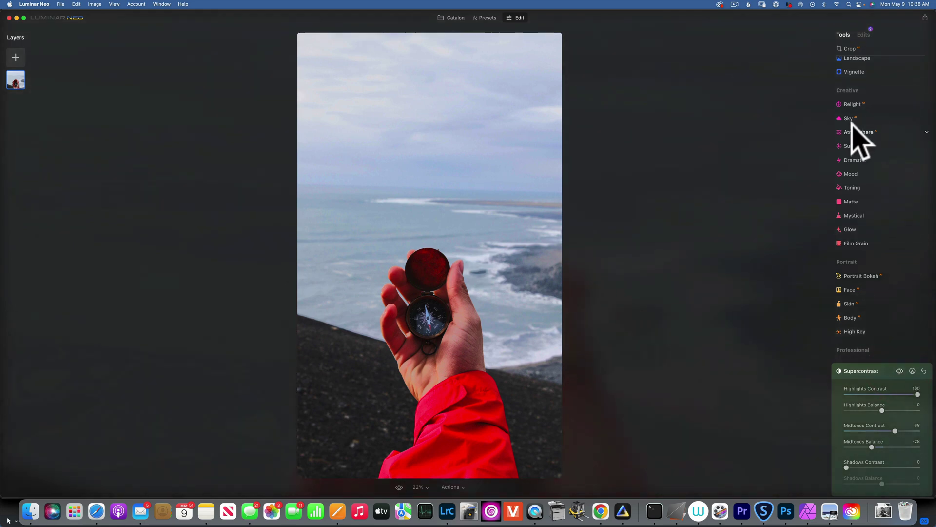
Step: In Color, lower the HSL Red saturation to -41 and collapse the panel
scroll(860, 129, up, 5)
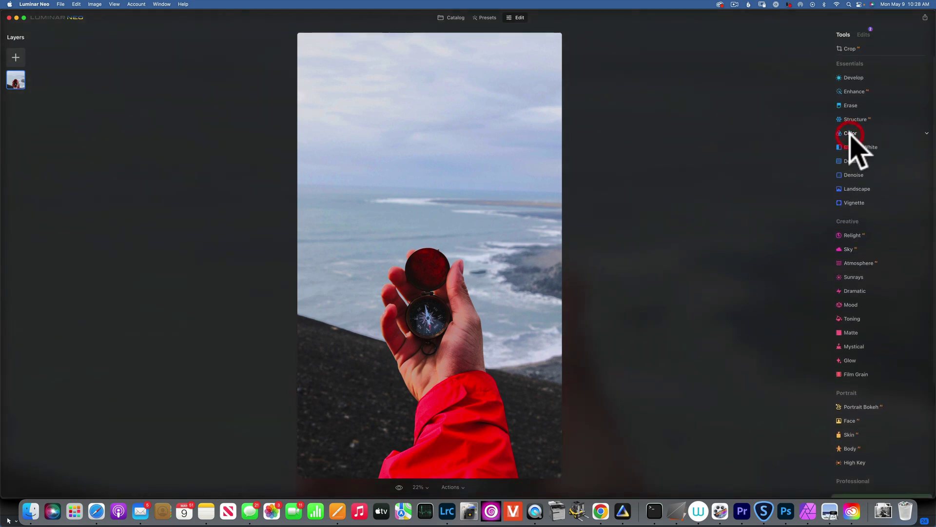
click(850, 133)
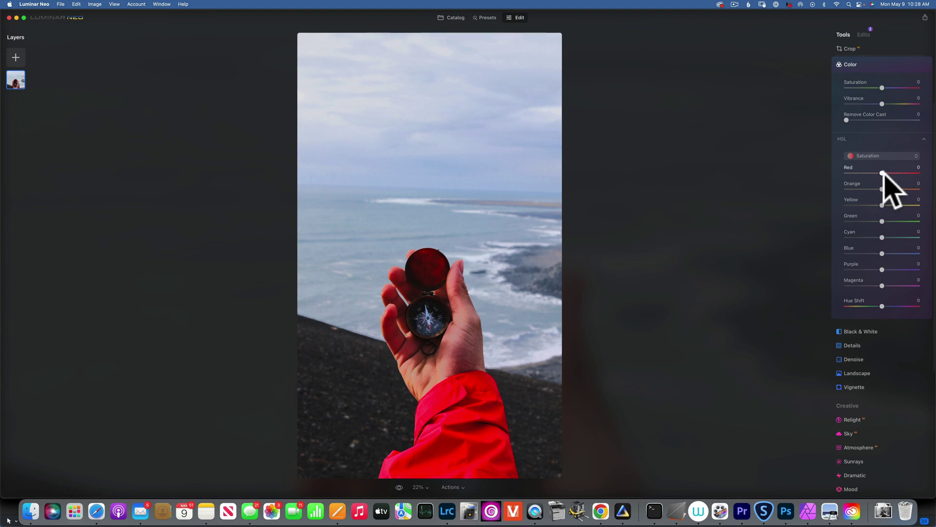
drag(882, 171, 868, 172)
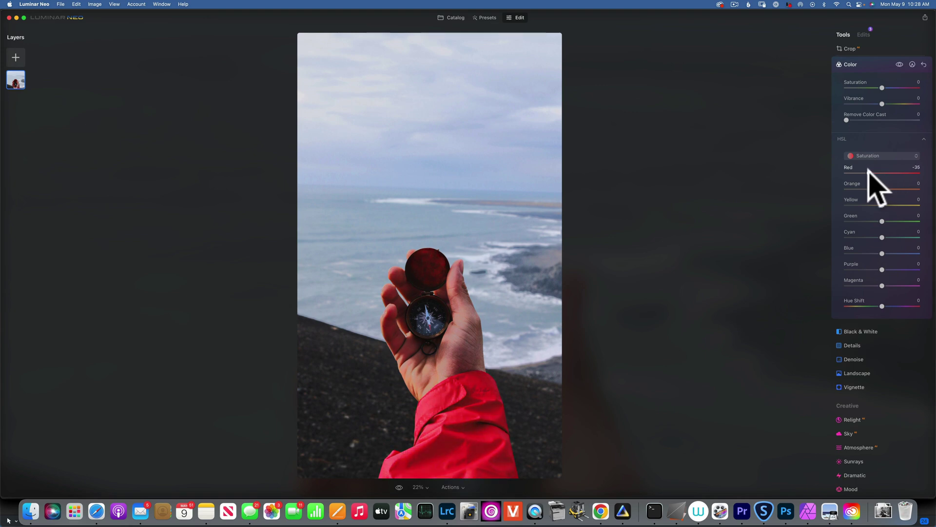
drag(866, 168, 866, 167)
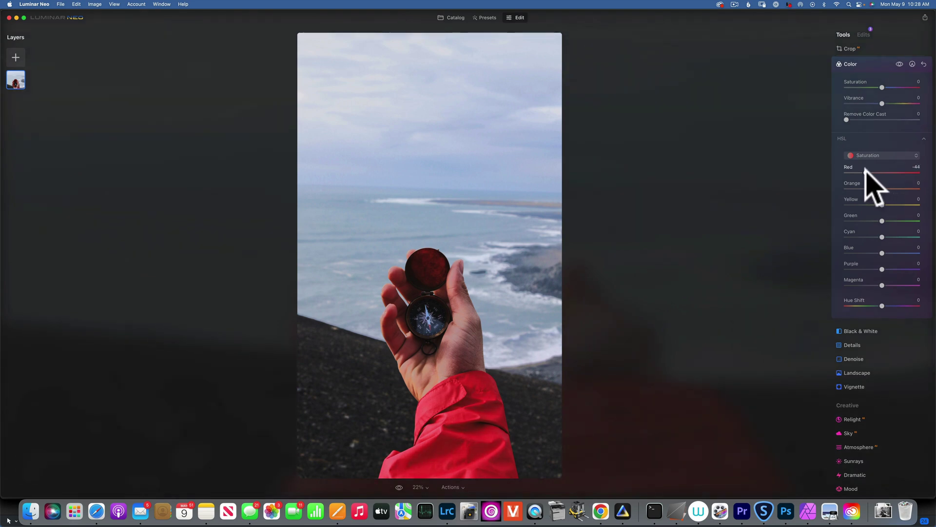
click(881, 62)
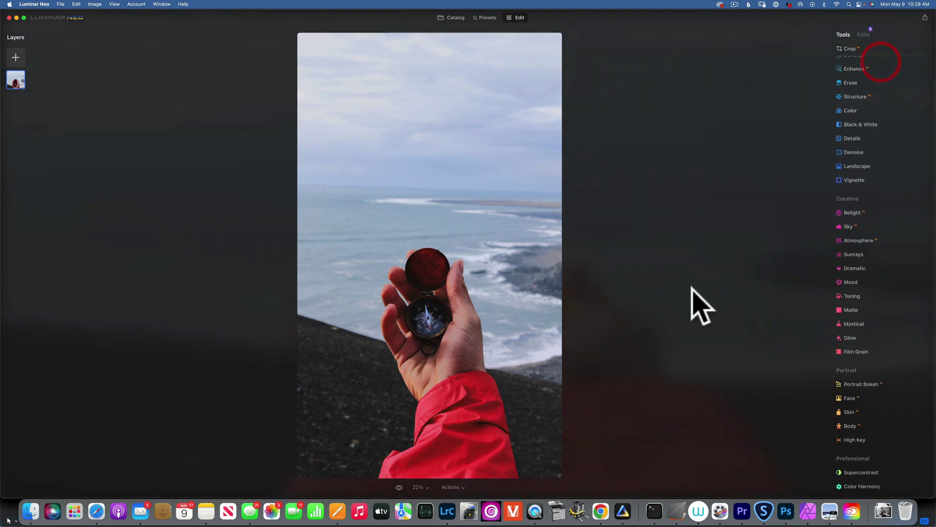
Step: Compare the edited compass photo against the original, then return to the catalog
click(398, 486)
click(397, 485)
click(397, 486)
click(398, 486)
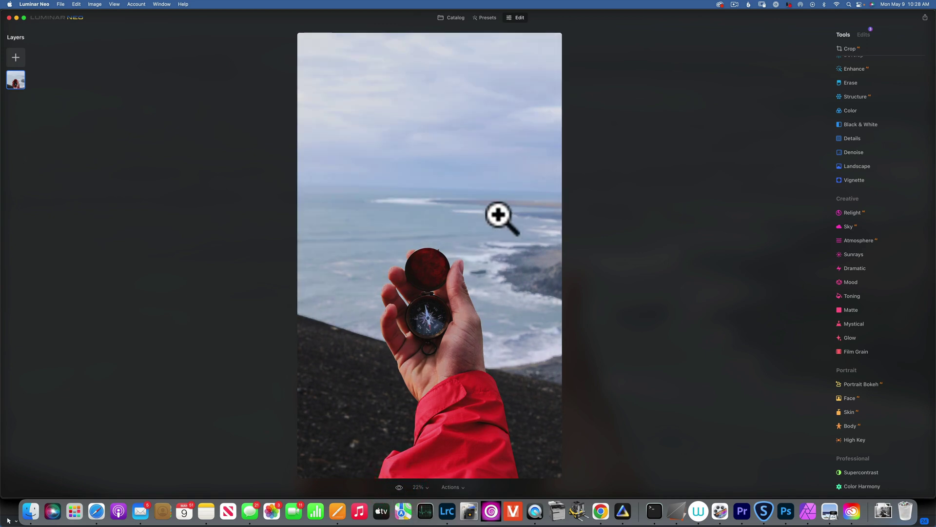
click(456, 18)
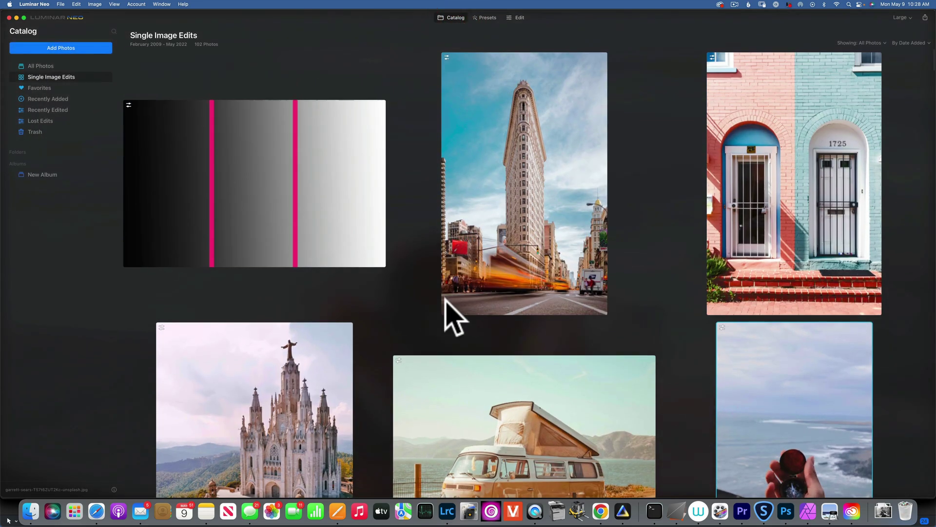
Step: Scroll to the aerial island-bay photo with moored boats and open it for editing
scroll(454, 317, down, 5)
scroll(453, 317, down, 3)
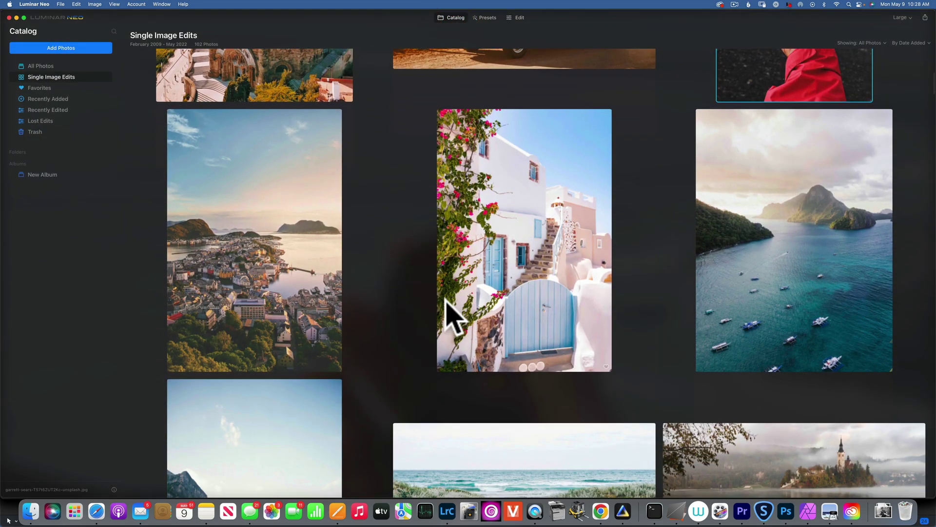
double_click(779, 264)
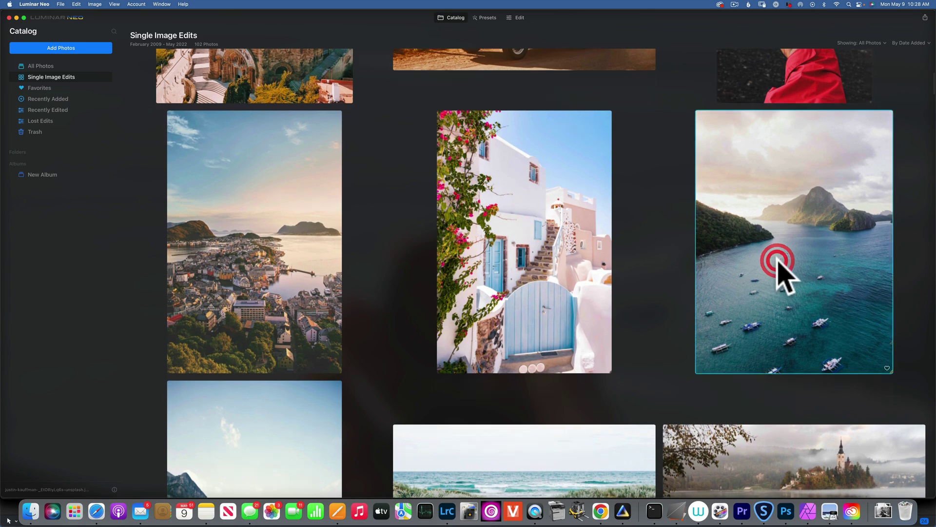
click(517, 18)
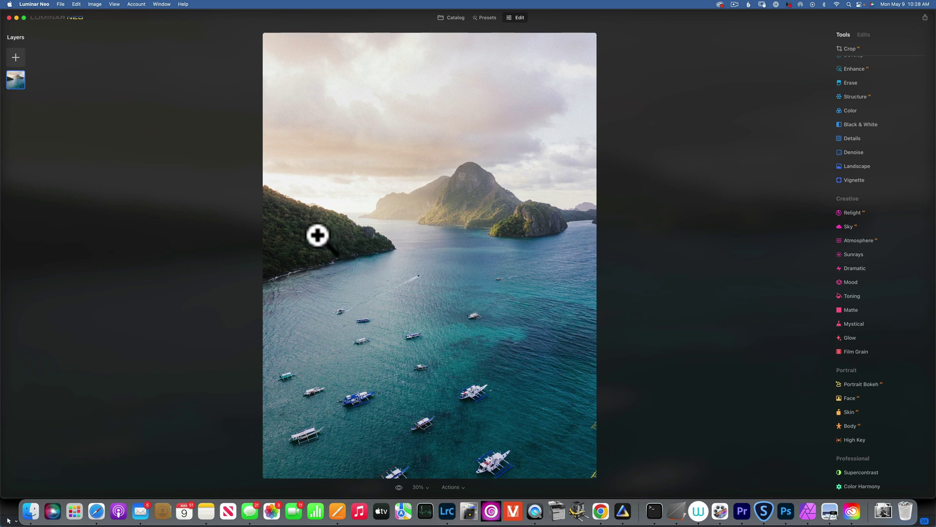
Step: Set Supercontrast Highlights Contrast 100, Shadows Contrast 66 and Shadows Balance 67
click(869, 472)
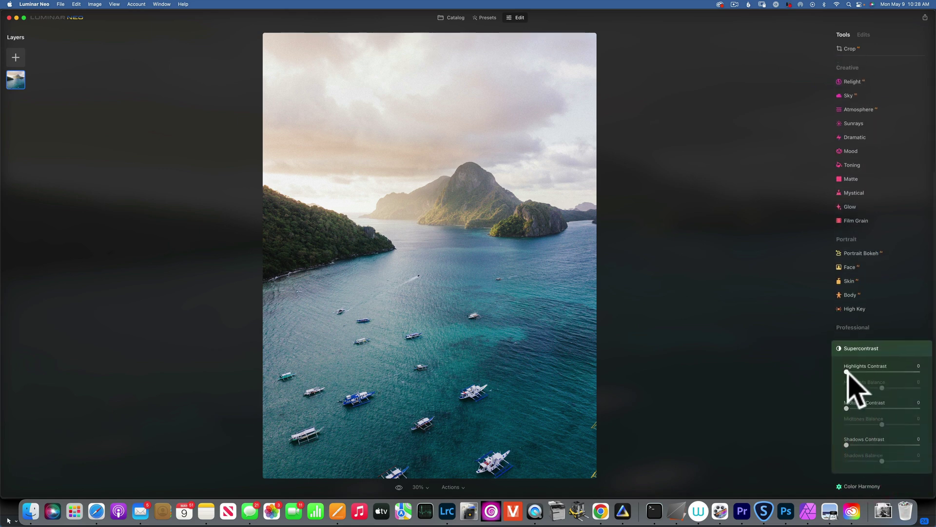
drag(848, 370, 934, 375)
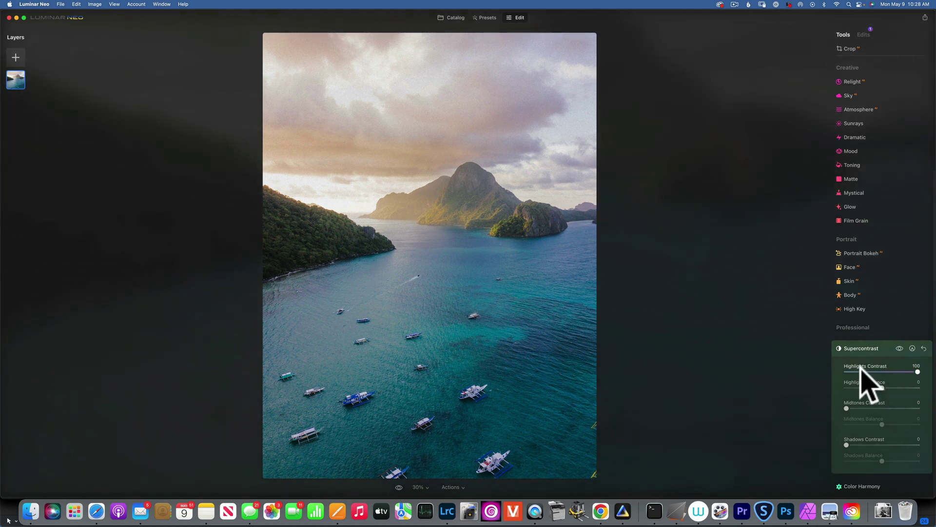
drag(849, 444, 907, 461)
click(894, 445)
click(901, 461)
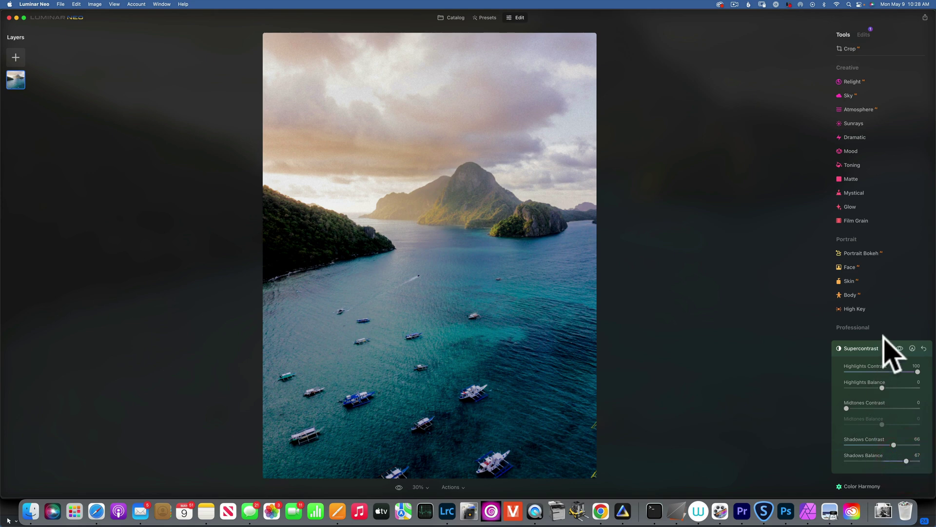
Step: Compare the islands photo with and without Supercontrast, then return to the catalog
click(899, 347)
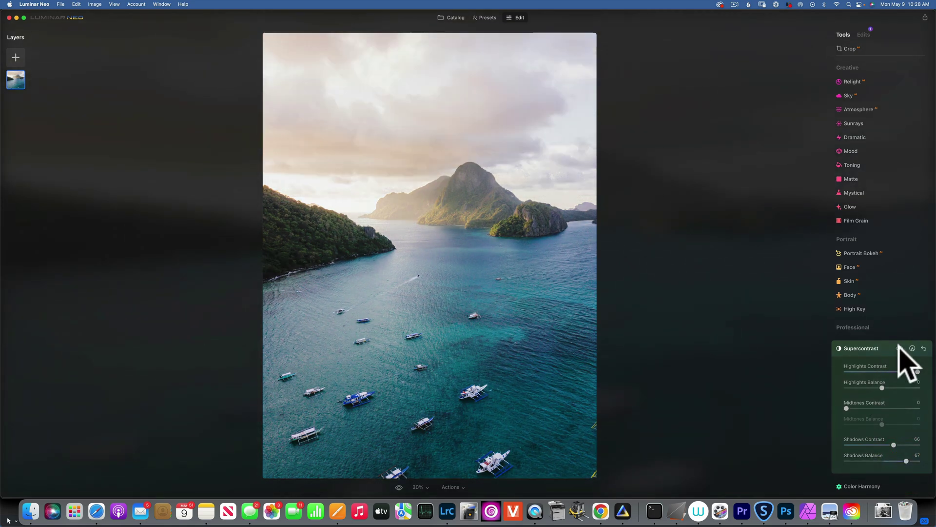
click(900, 347)
click(900, 347)
click(900, 348)
click(454, 17)
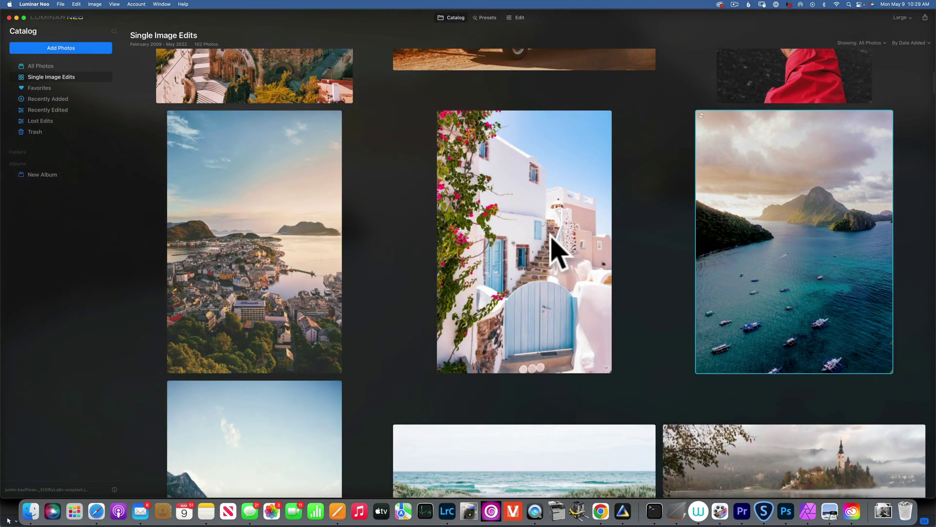
Step: Open the whitewashed Santorini house photo with bougainvillea and a blue gate for editing
double_click(550, 237)
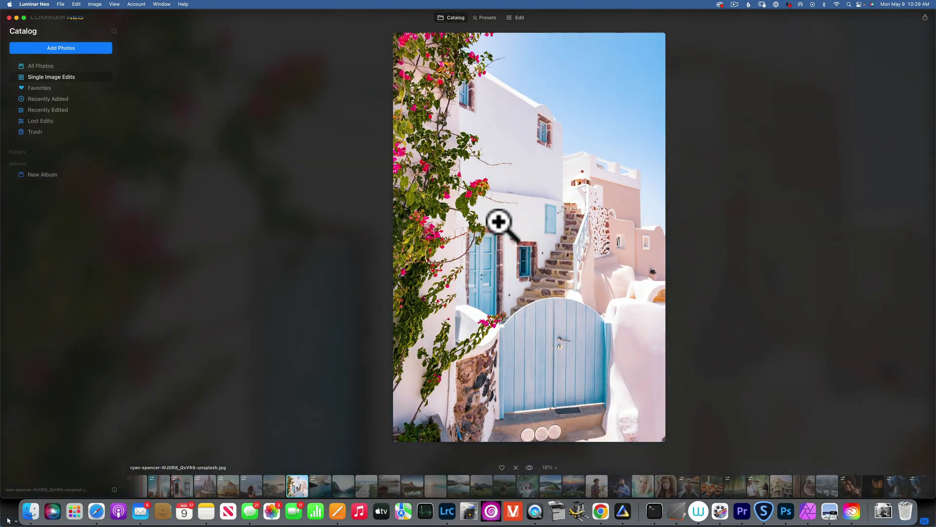
click(520, 18)
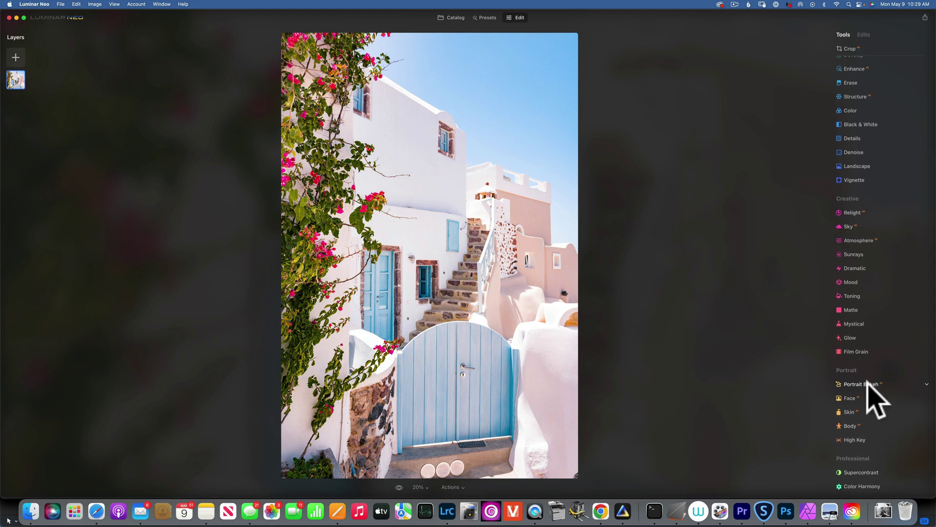
Step: Set Supercontrast Highlights 100/-8, Midtones 61/55 and Shadows 56/73, comparing with the effect off
click(865, 472)
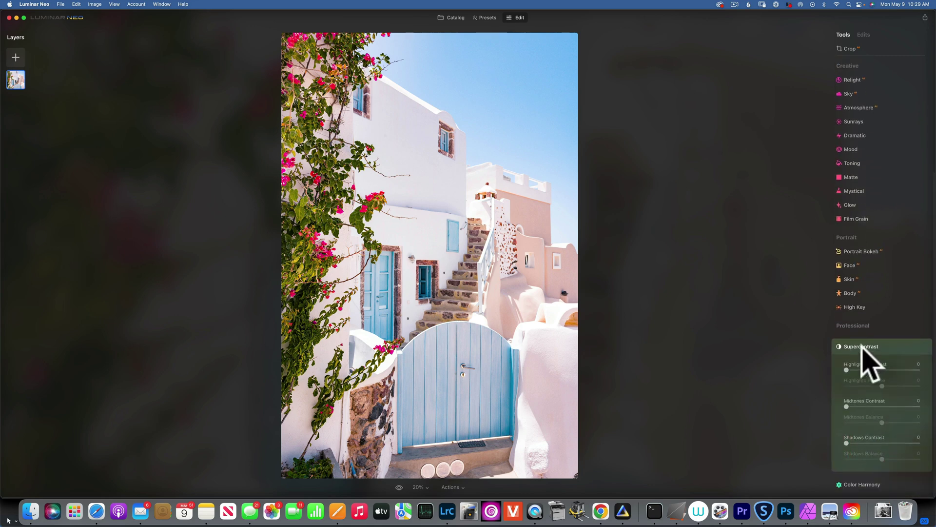
drag(846, 372, 934, 373)
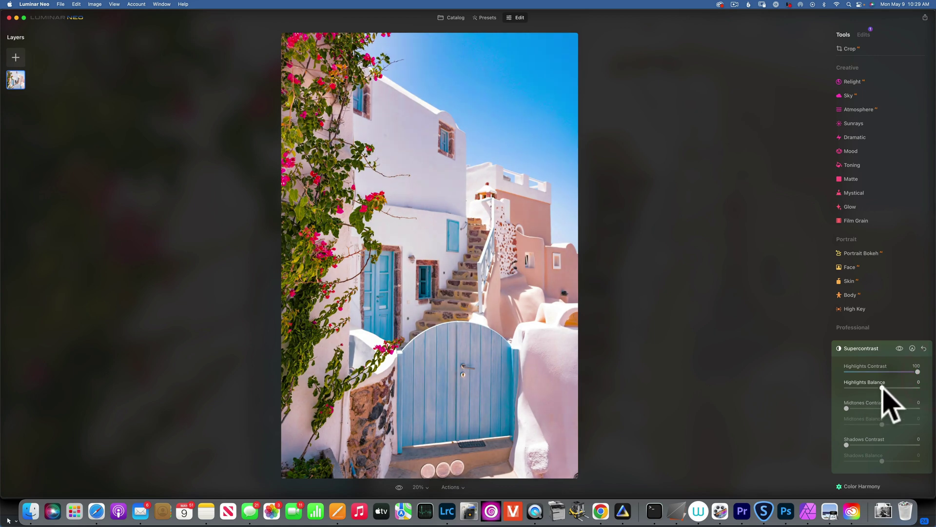
mouse_move(882, 386)
mouse_down()
mouse_move(859, 387)
mouse_move(902, 391)
mouse_move(880, 388)
mouse_up()
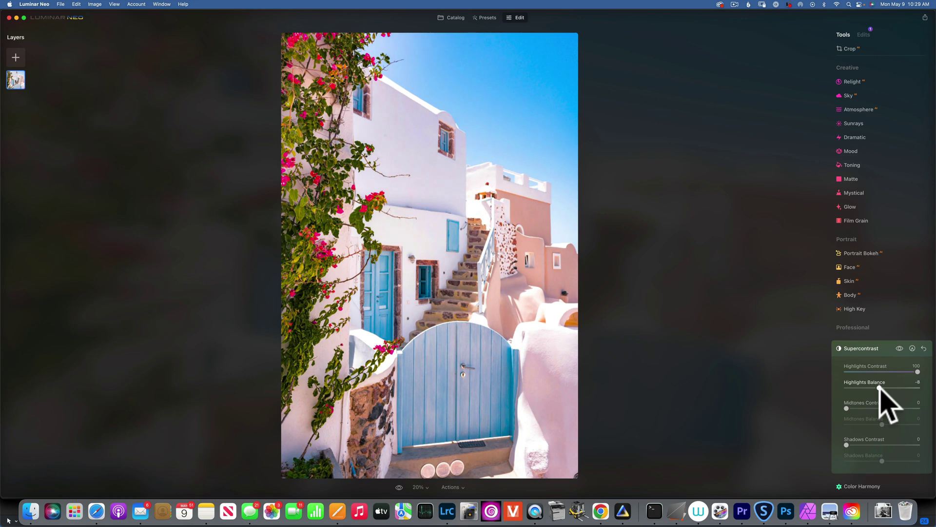
mouse_move(846, 408)
mouse_down()
mouse_move(891, 408)
mouse_move(901, 424)
mouse_up()
drag(846, 445, 910, 461)
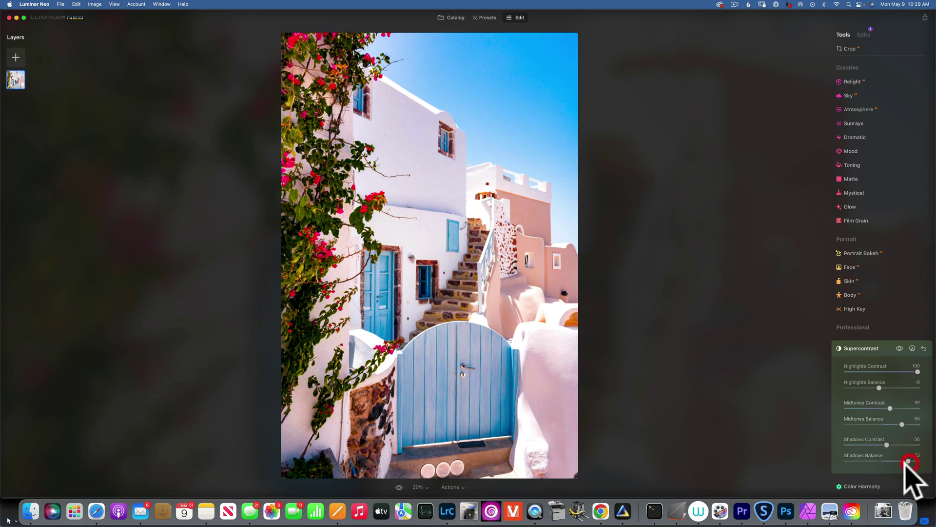
click(899, 348)
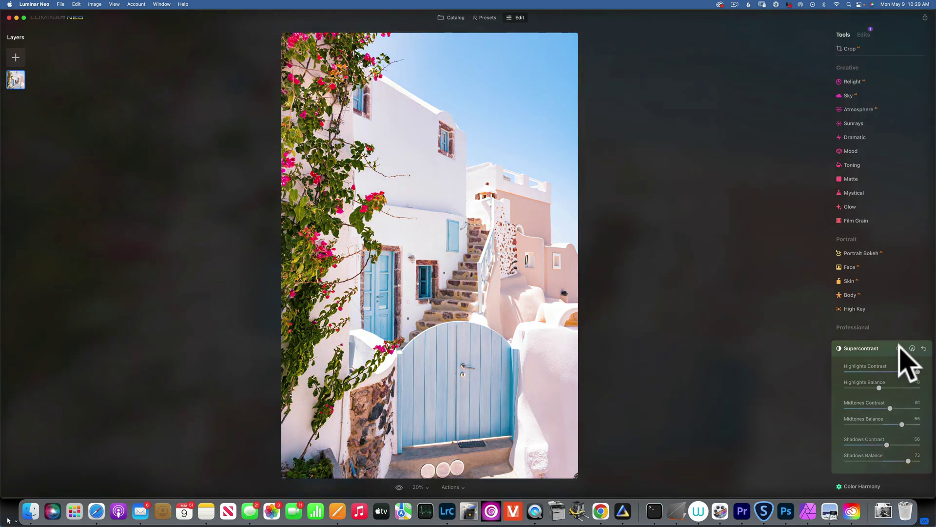
click(900, 348)
click(900, 348)
click(899, 349)
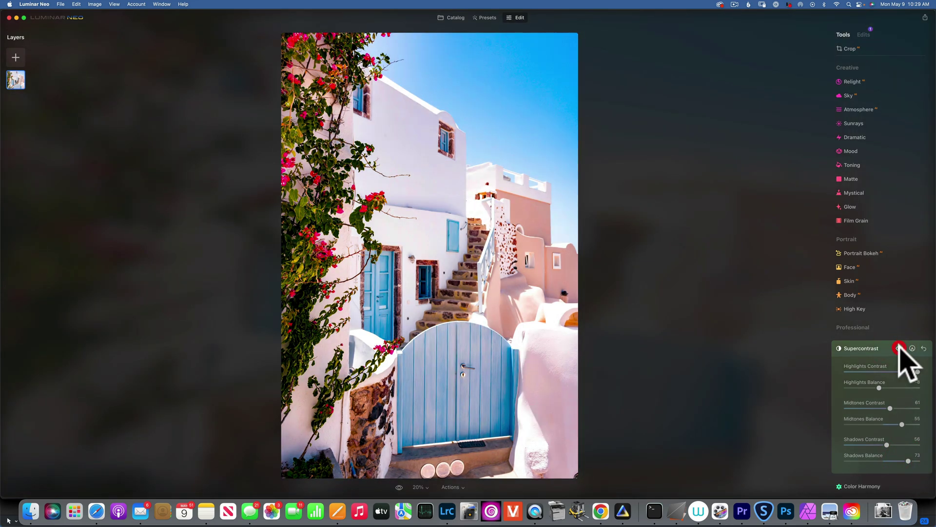
Step: Lower the HSL Blue saturation to -58, compare with the original, and return to the catalog
scroll(861, 122, up, 4)
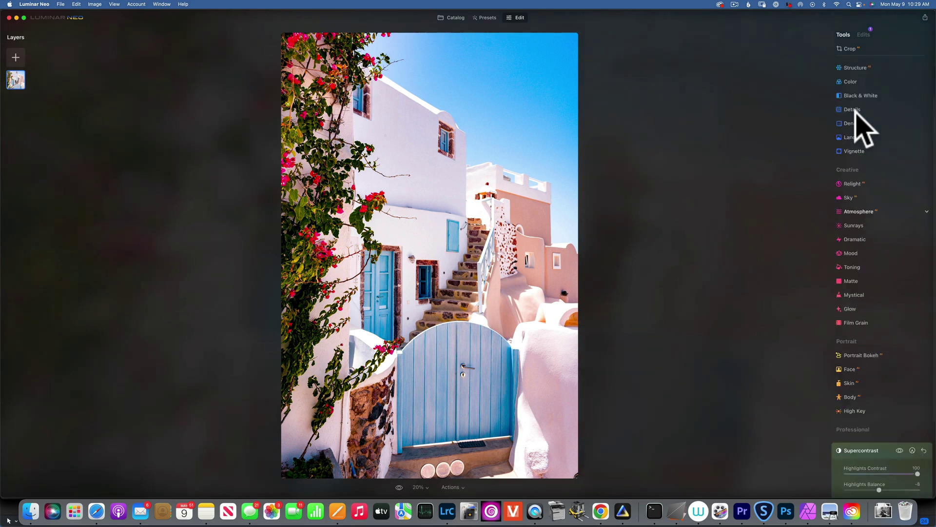
click(854, 134)
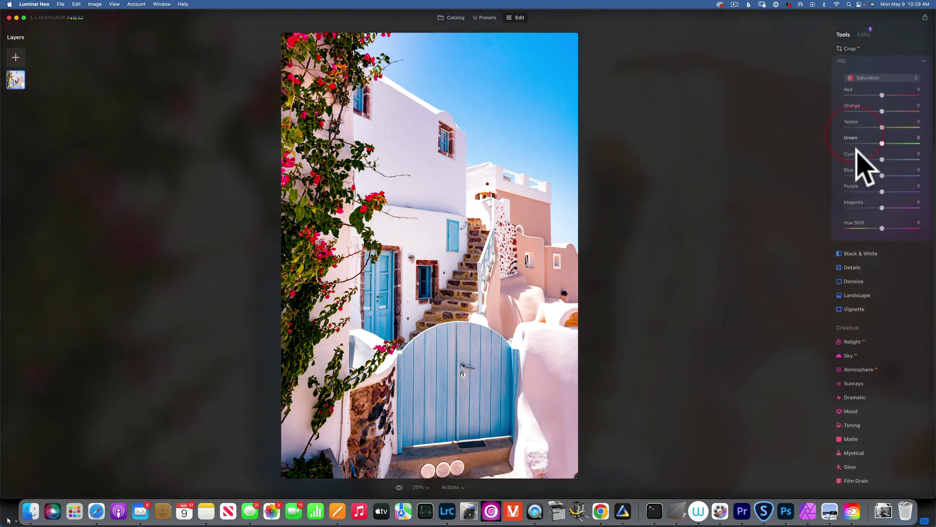
drag(884, 250, 857, 253)
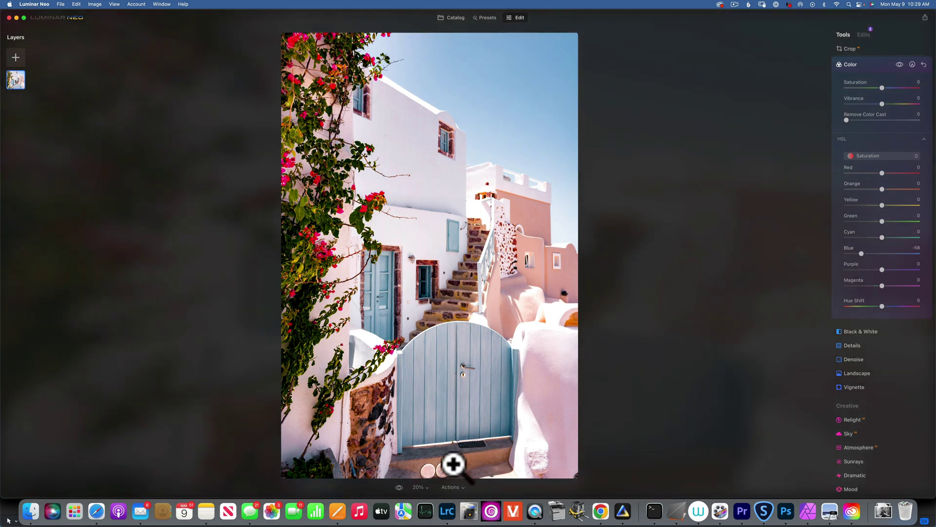
click(399, 486)
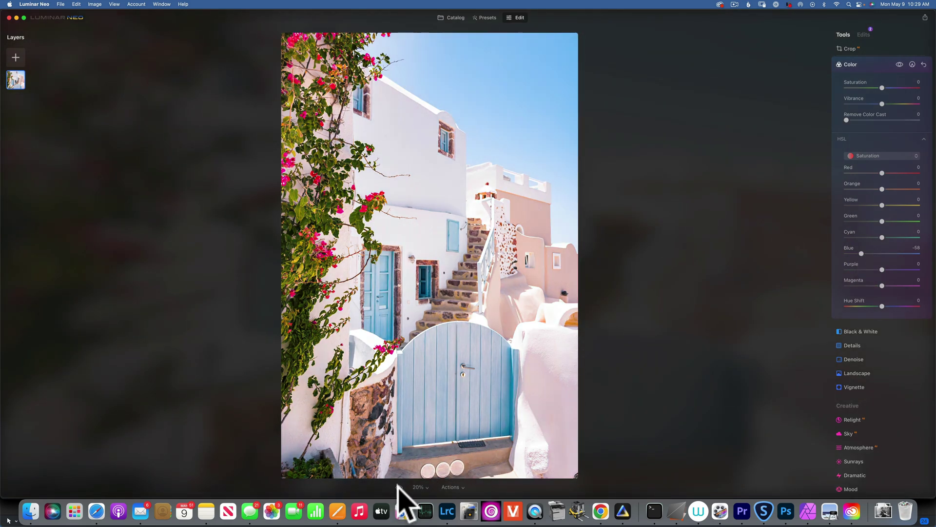
click(399, 486)
click(398, 487)
click(398, 486)
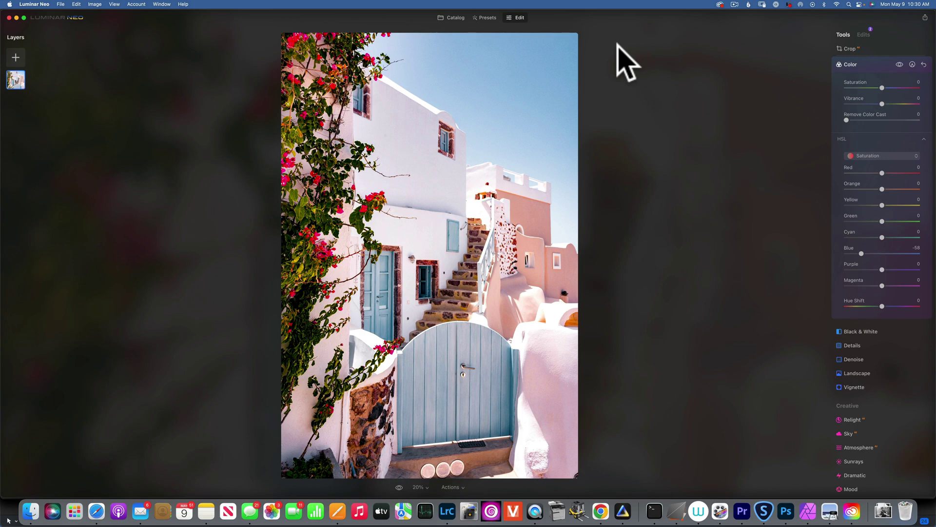
click(451, 17)
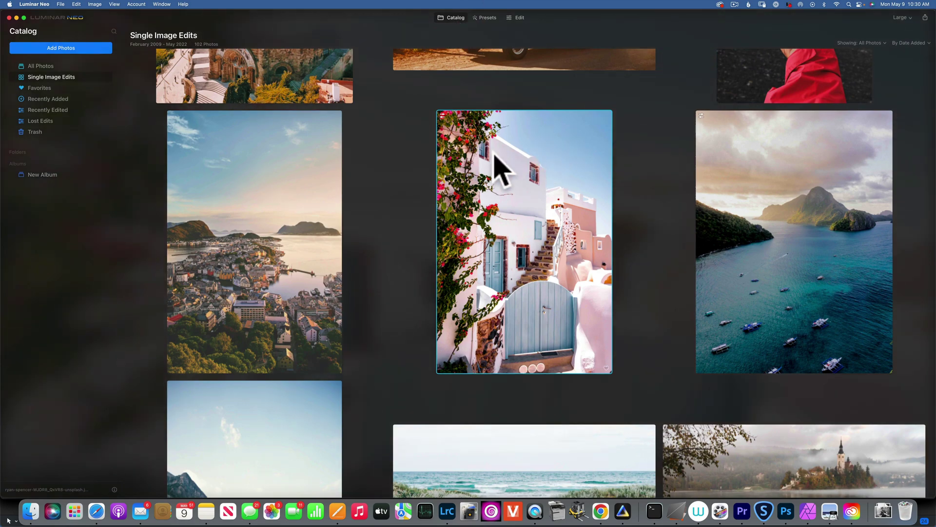
Step: Open the Ålesund sunset harbour photo for editing and expand its Supercontrast sliders
click(311, 222)
double_click(310, 222)
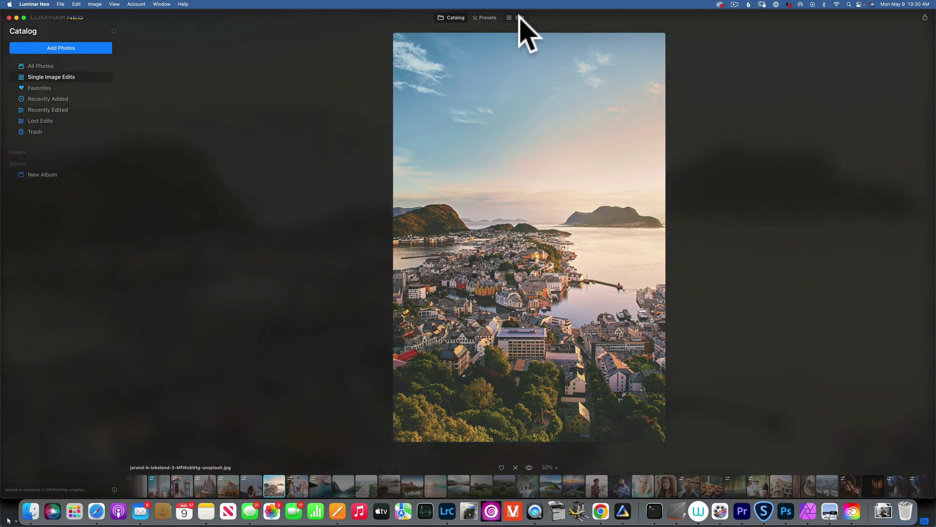
click(519, 17)
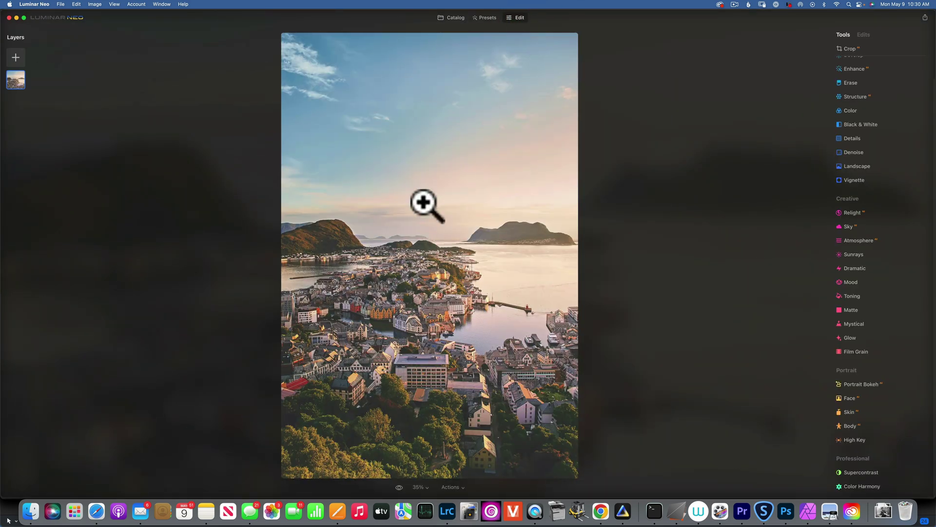
click(872, 473)
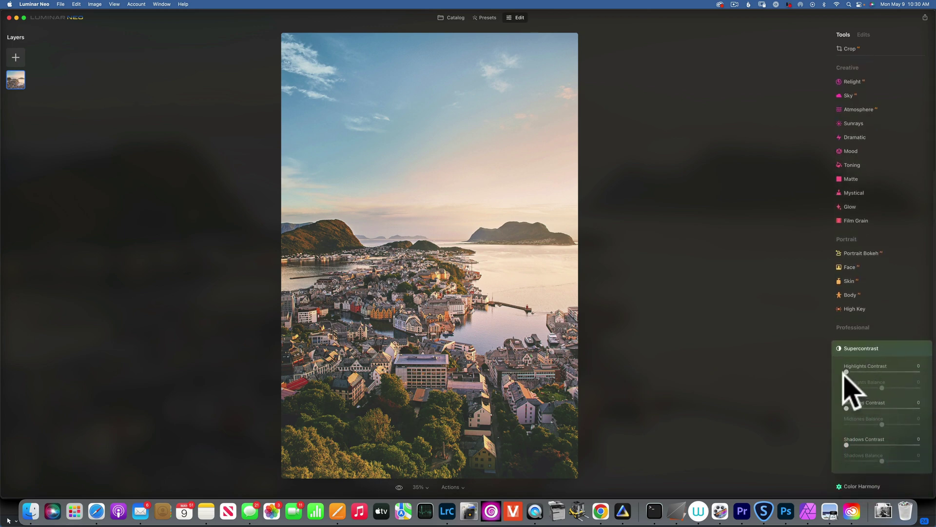
Step: Raise Supercontrast highlights and shadows contrast to 52 on the Ålesund photo, comparing before and after
drag(846, 371, 885, 379)
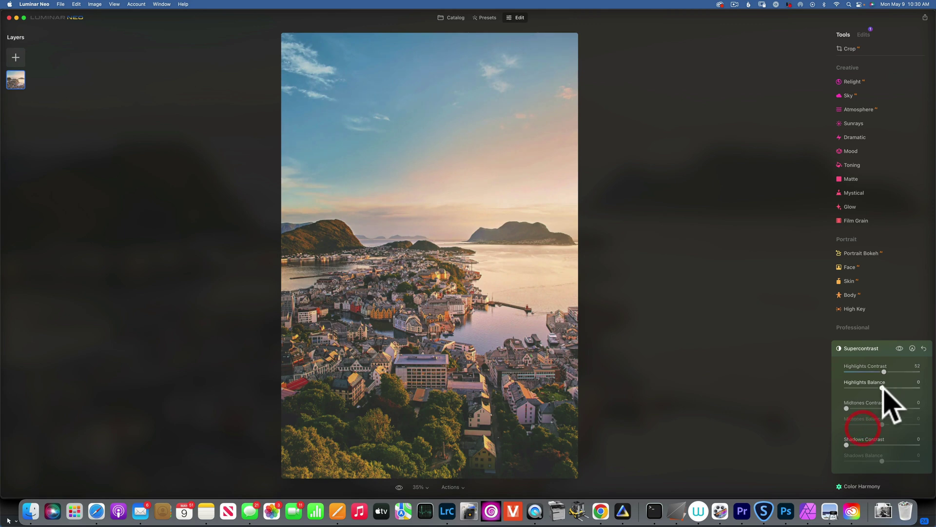
drag(847, 444, 895, 460)
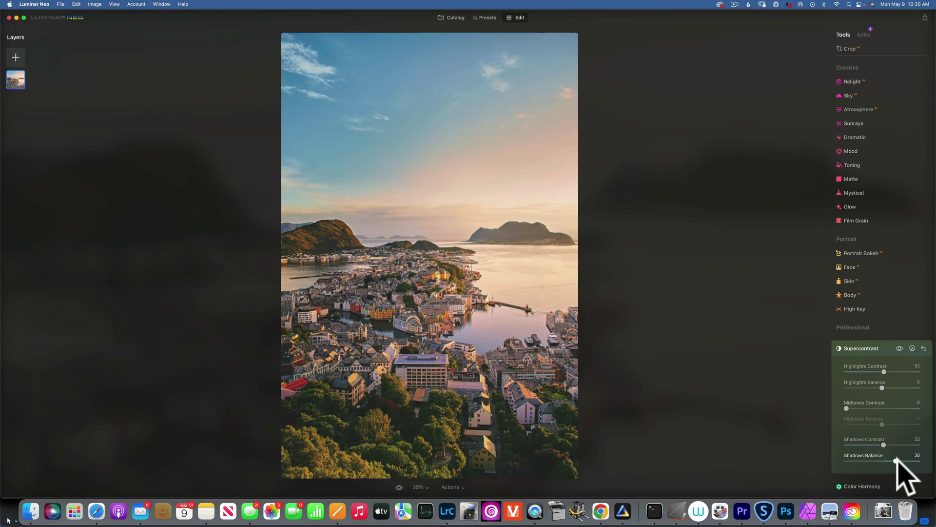
click(900, 348)
click(899, 348)
click(900, 348)
click(901, 347)
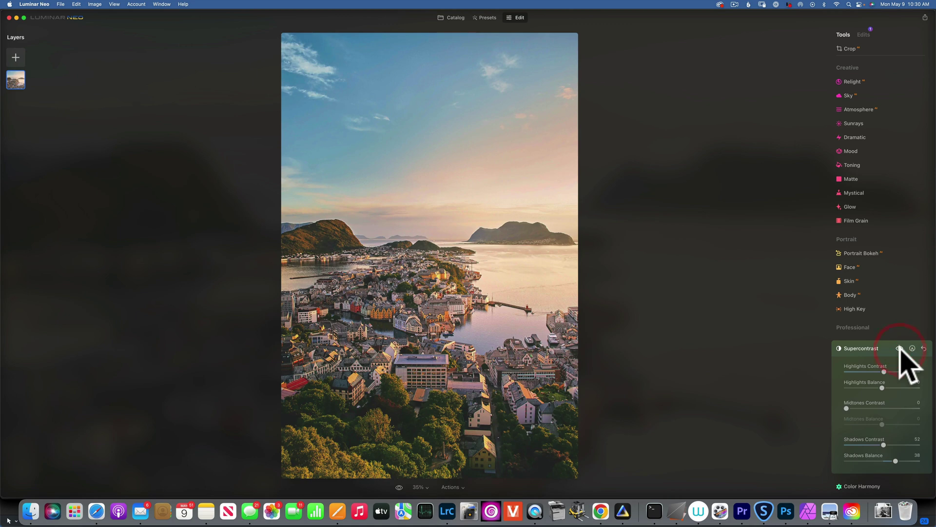